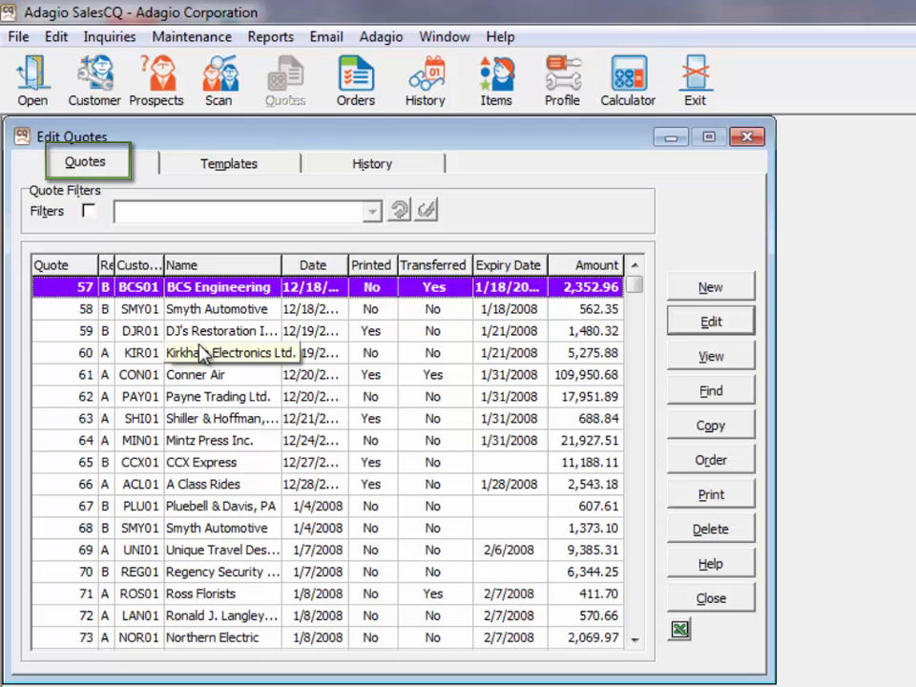
Turn on filtering in the quotes list and choose the Outstanding by Expiry Date filter.
left_click(89, 211)
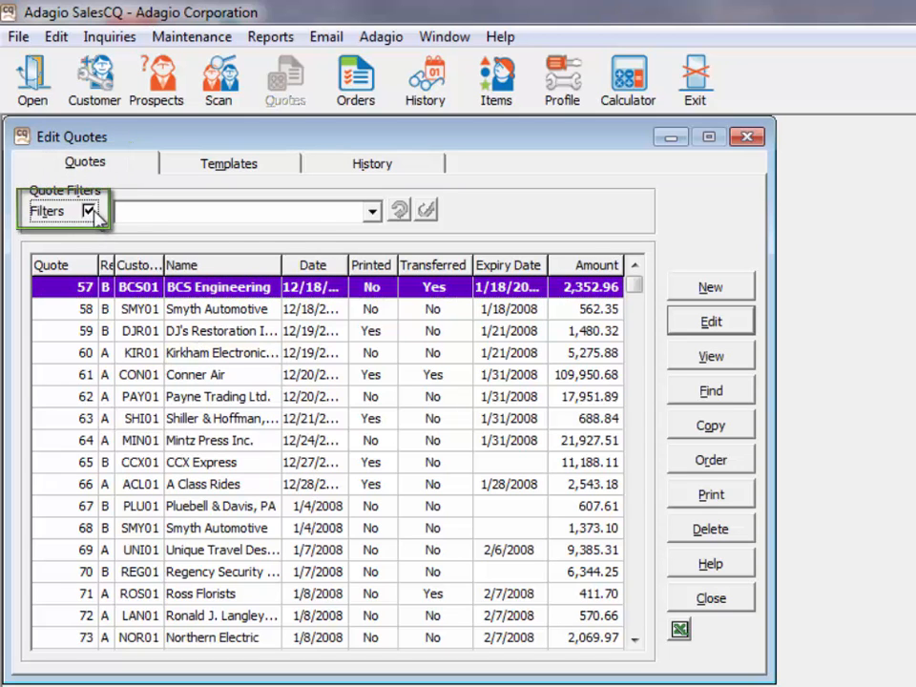
left_click(373, 212)
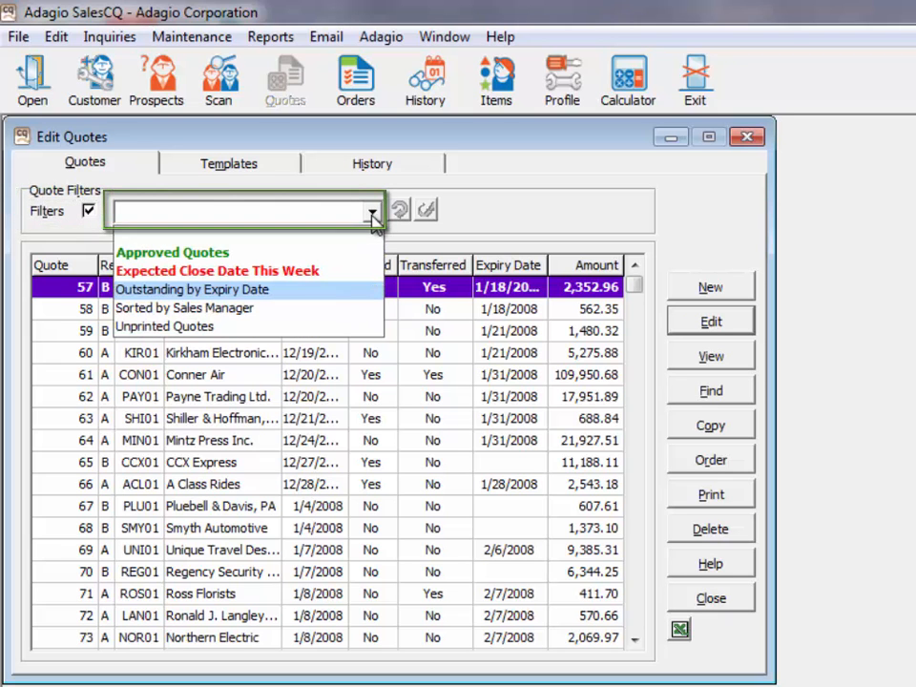
left_click(368, 290)
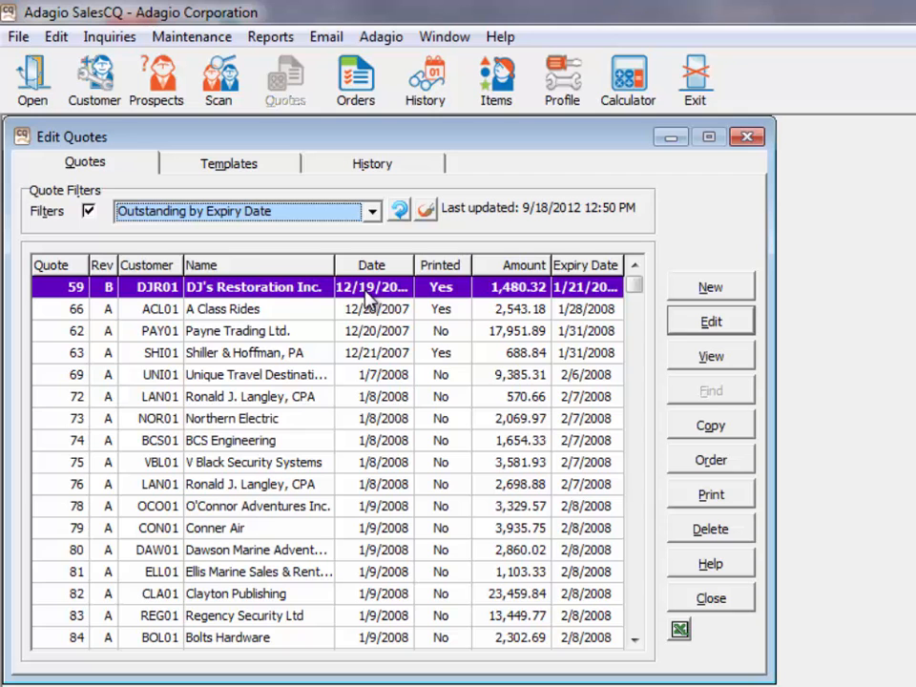
Refresh the active filter and apply its style color to the matching quotes, leaving the quotes list closed with filtering off.
left_click(399, 213)
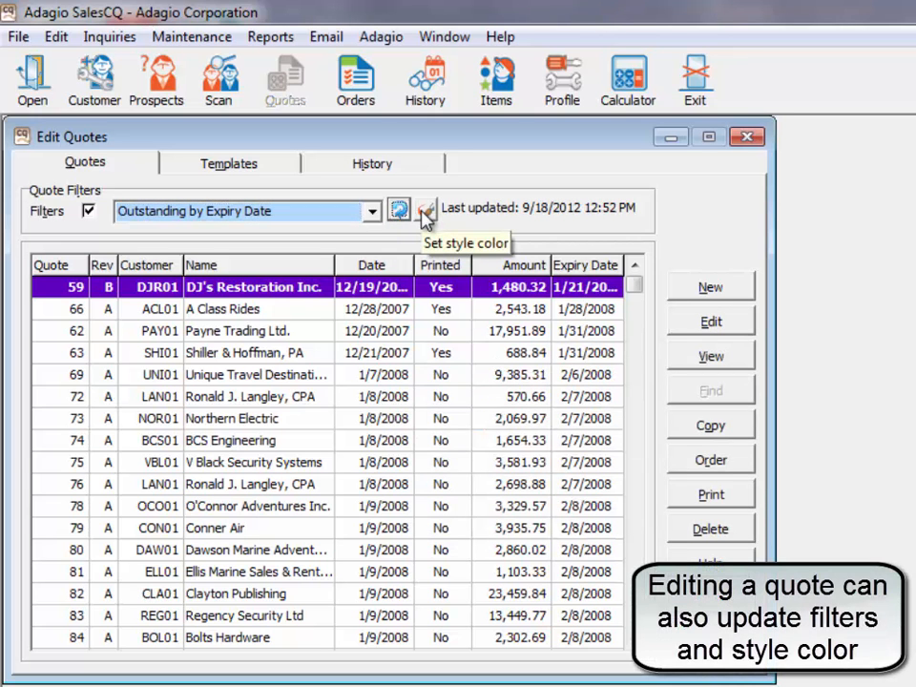
left_click(426, 212)
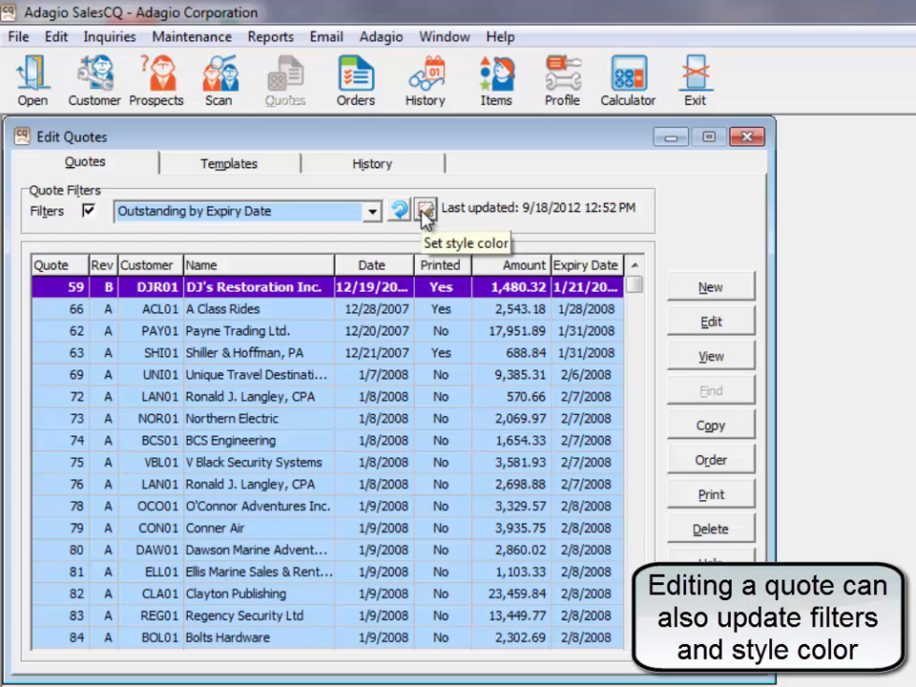
left_click(89, 211)
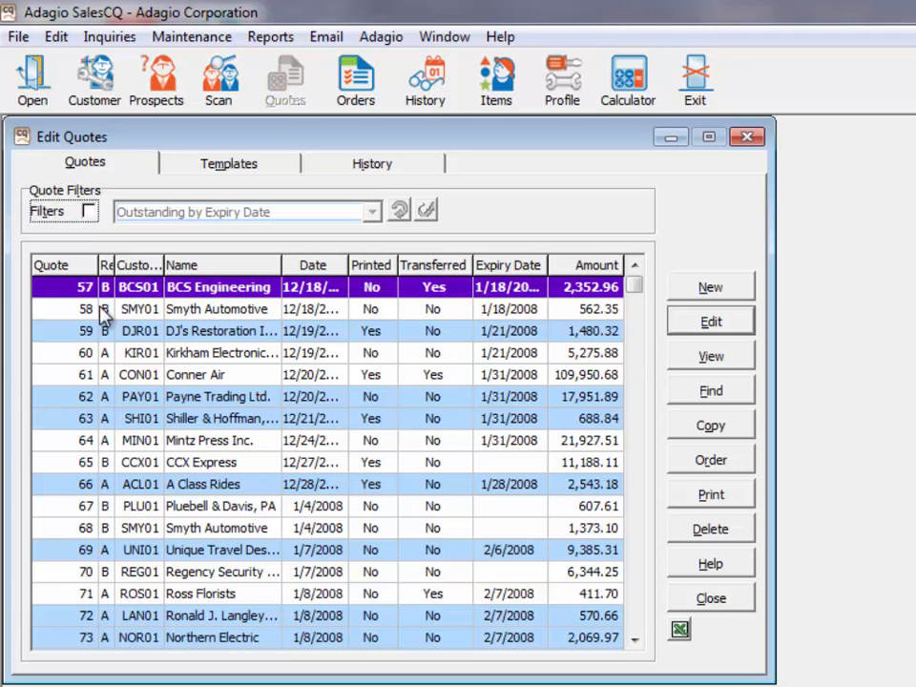
left_click(680, 601)
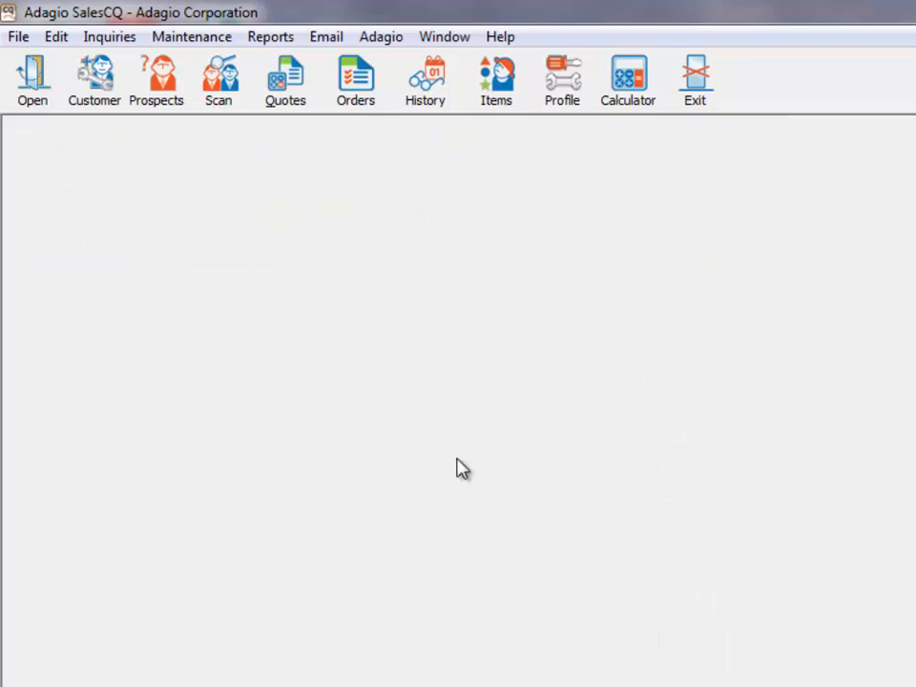
Open the Outstanding by Expiry Date quote filter's definition to review its criteria, sort order and style, and close it.
left_click(54, 40)
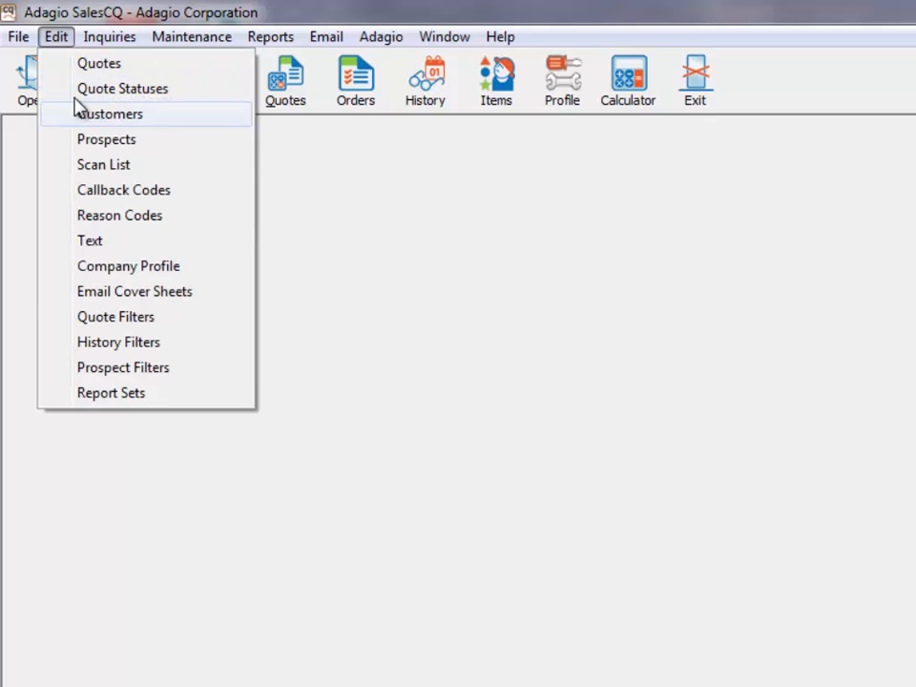
left_click(67, 327)
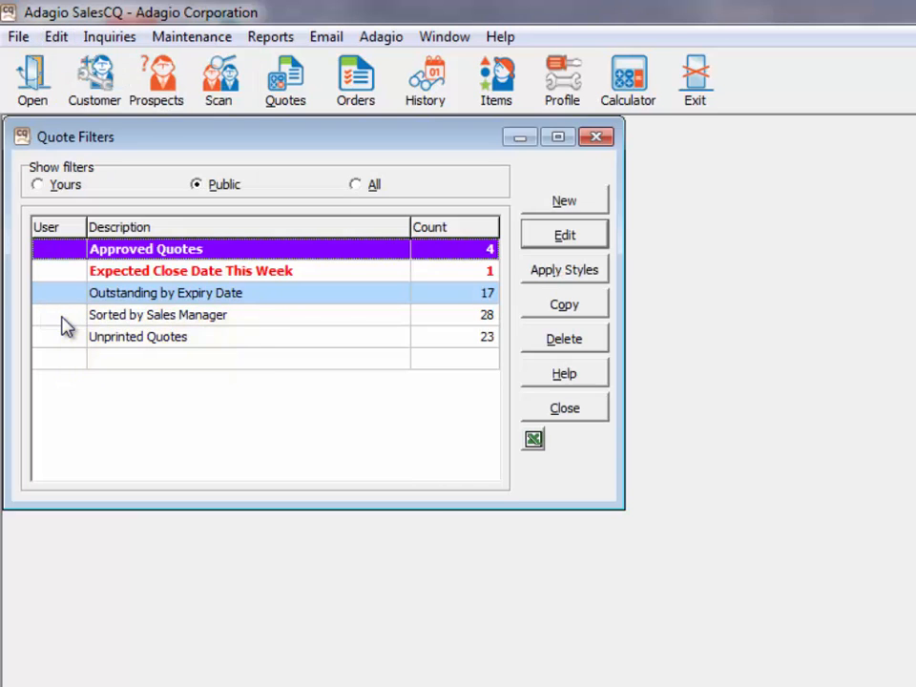
left_click(299, 306)
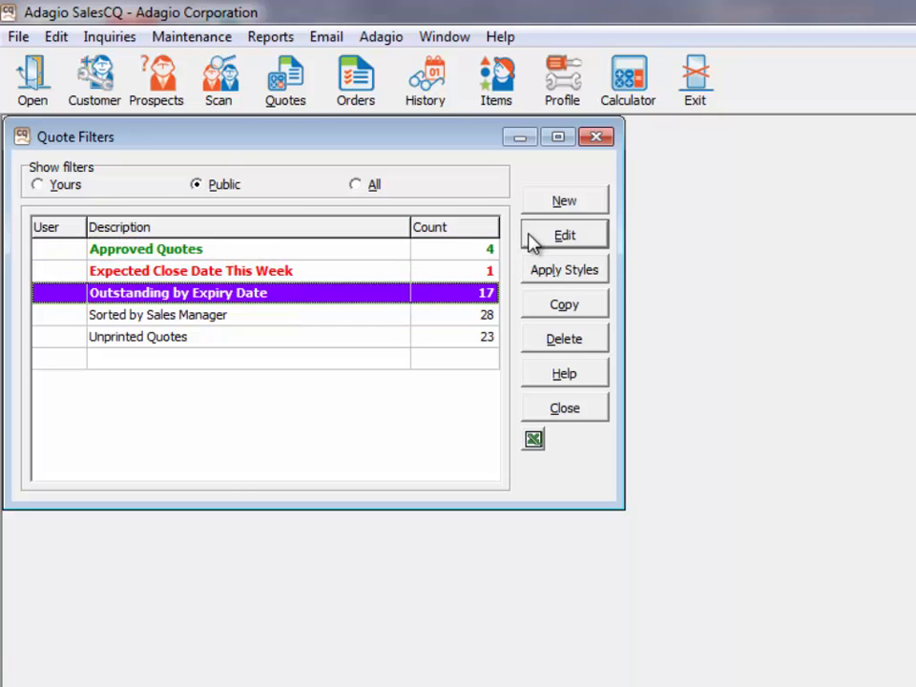
left_click(564, 234)
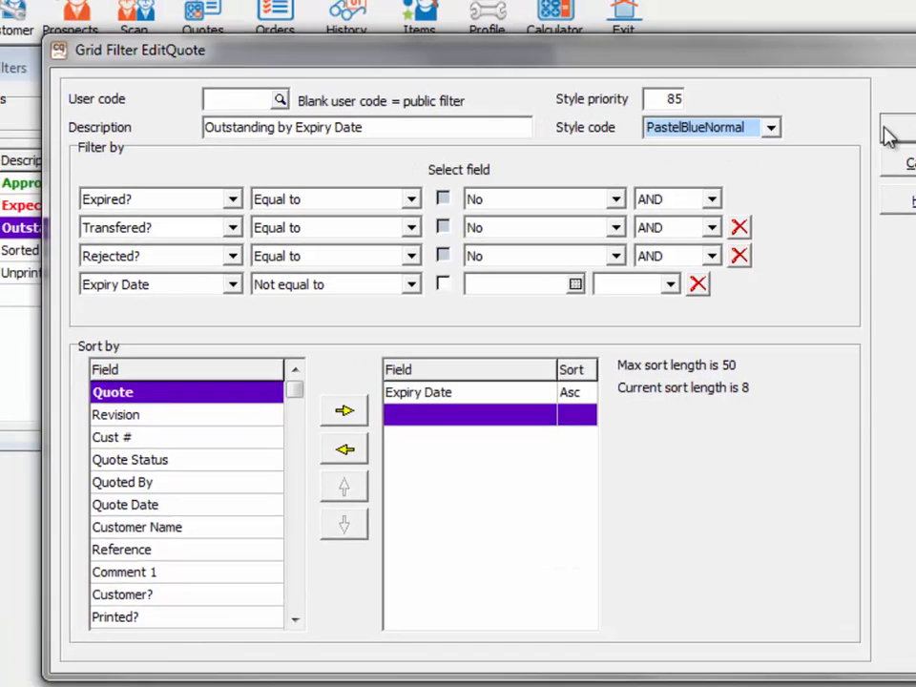
left_click(856, 96)
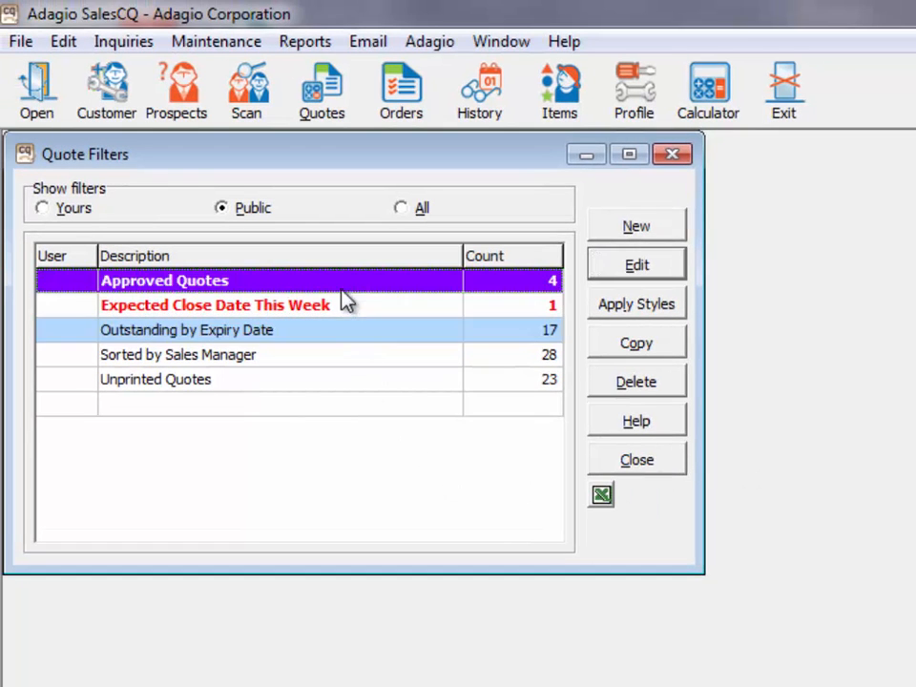
Apply the styles of all public quote filters, Approved Quotes through Unprinted Quotes, and close the filter list.
left_click(338, 380, "shift")
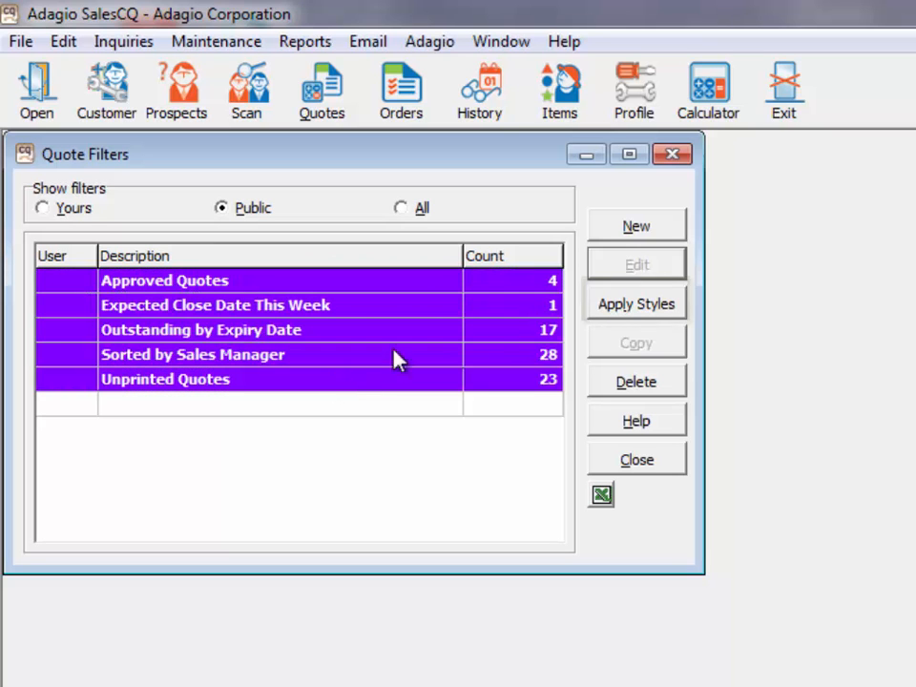
left_click(611, 321)
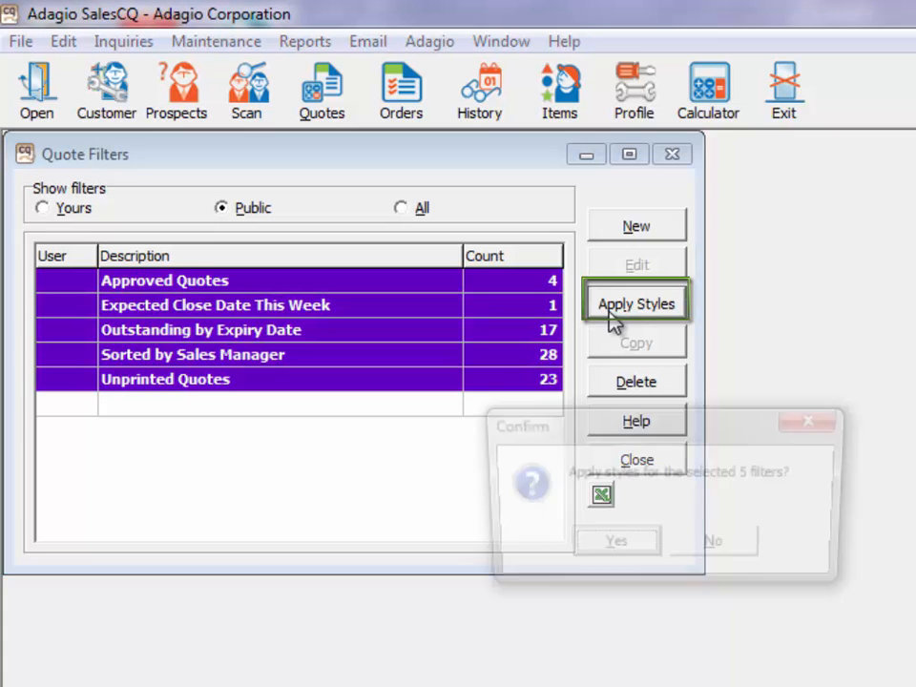
left_click(611, 547)
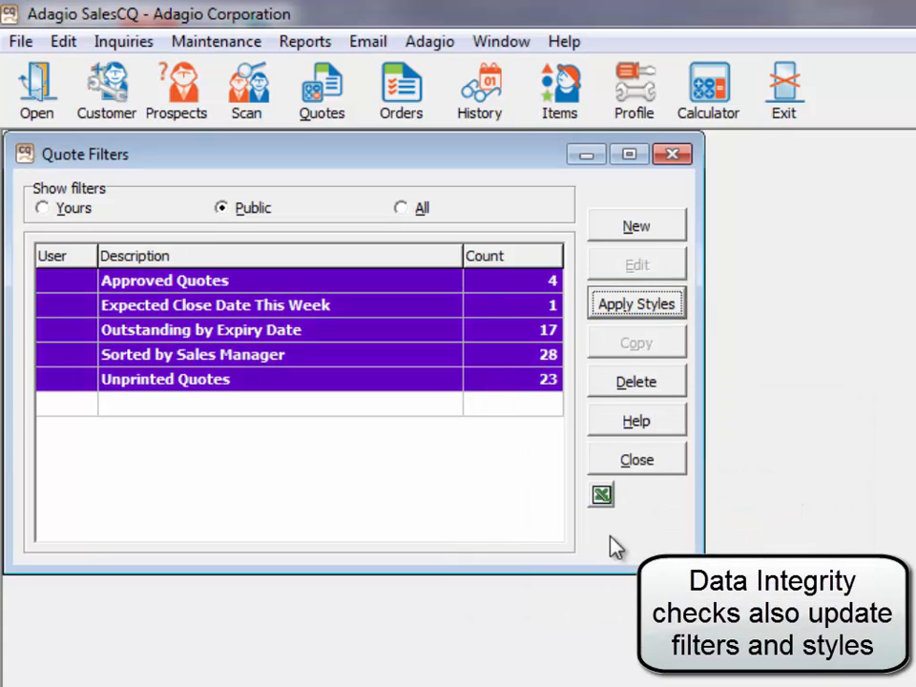
left_click(625, 468)
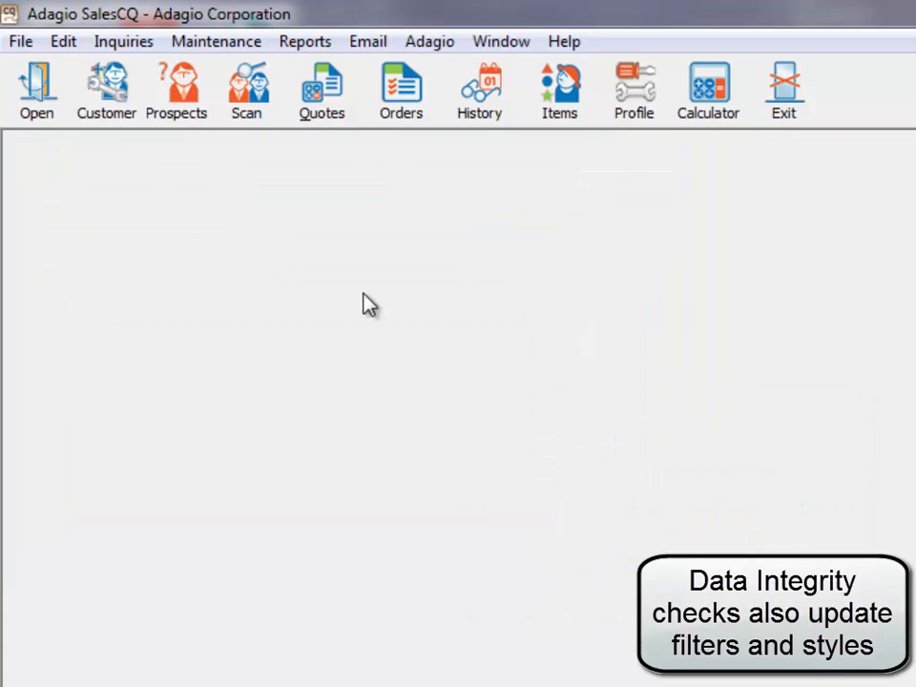
Open the Apply Quote Styles maintenance function to examine its filter list and clearing option, and close it.
left_click(204, 47)
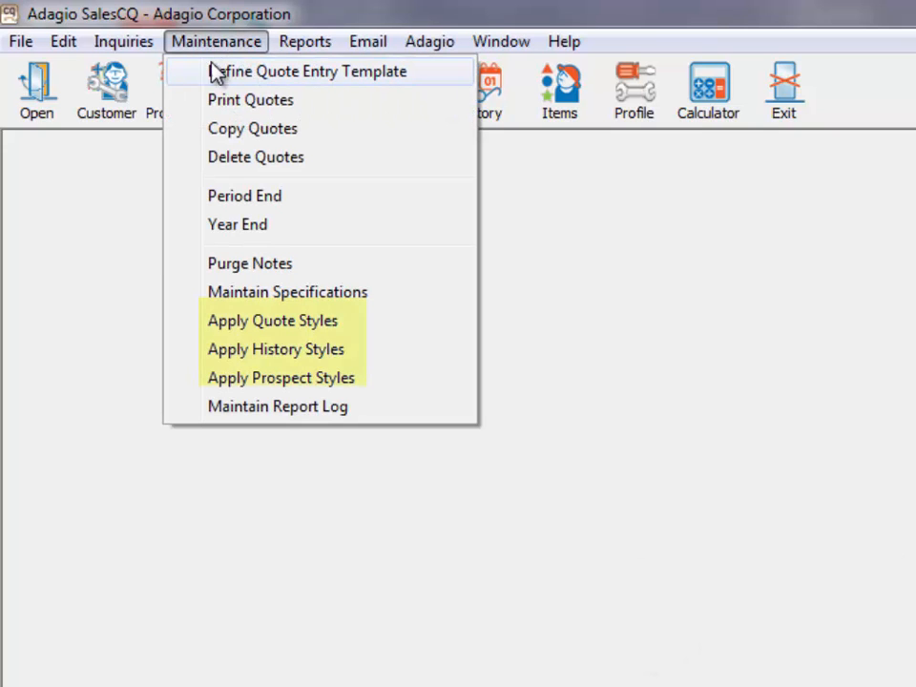
left_click(225, 325)
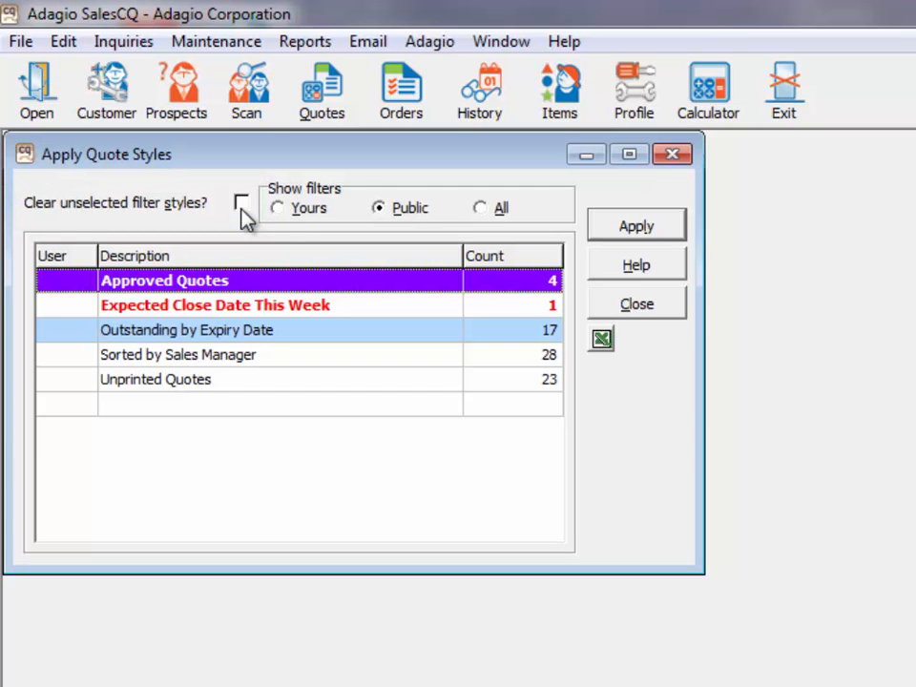
left_click(632, 305)
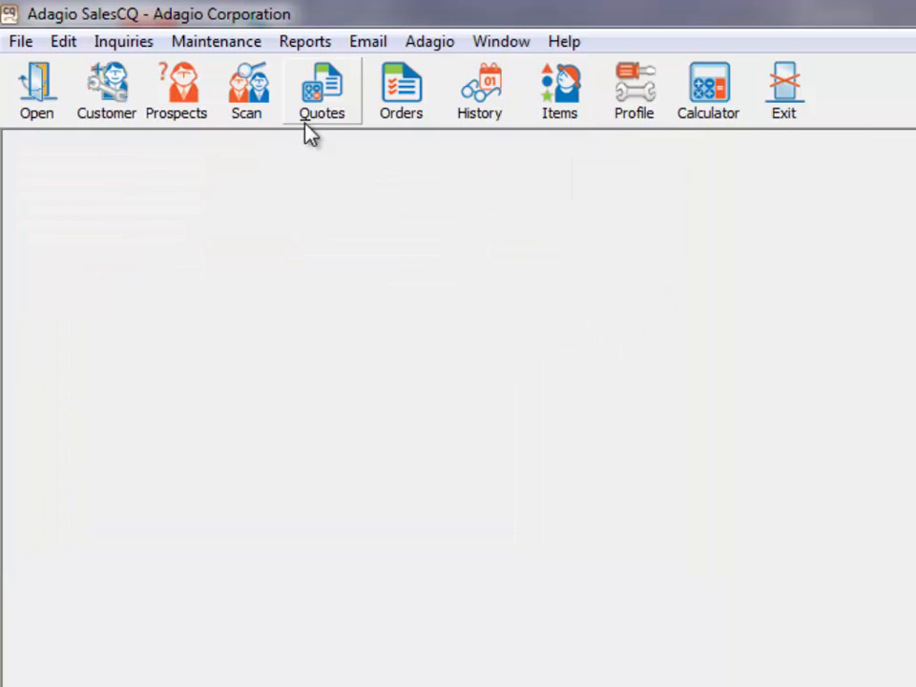
Open the quotes list with filtering on and show it with the Sorted by Sales Manager filter.
left_click(305, 105)
left_click(99, 238)
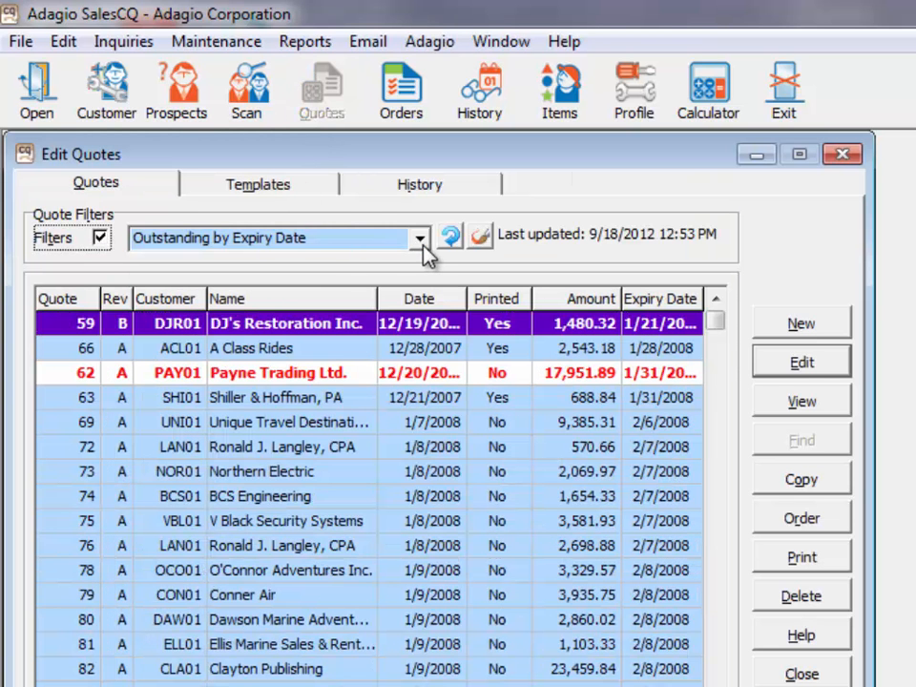
left_click(420, 239)
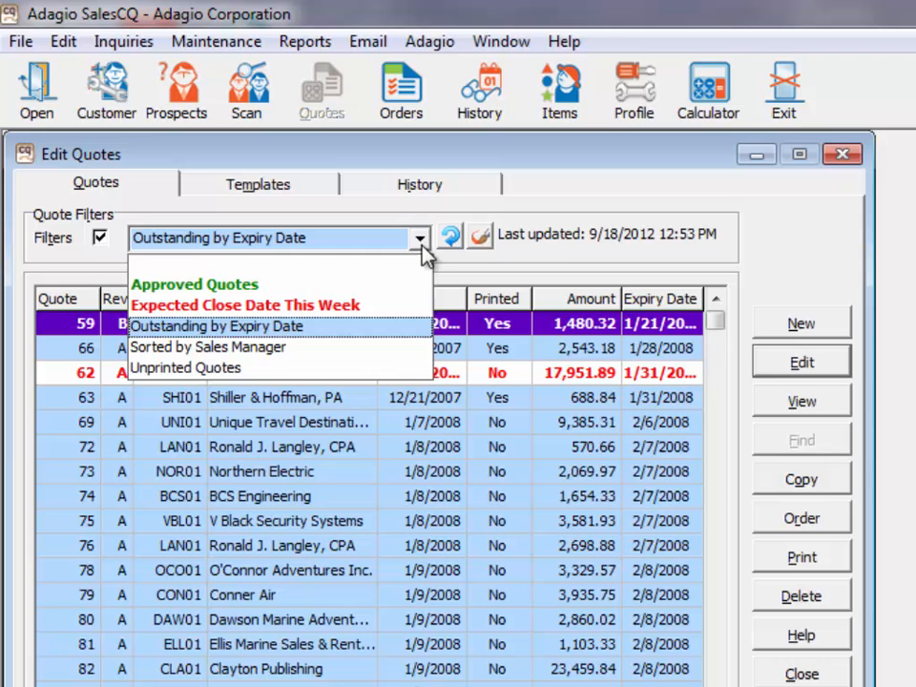
left_click(382, 351)
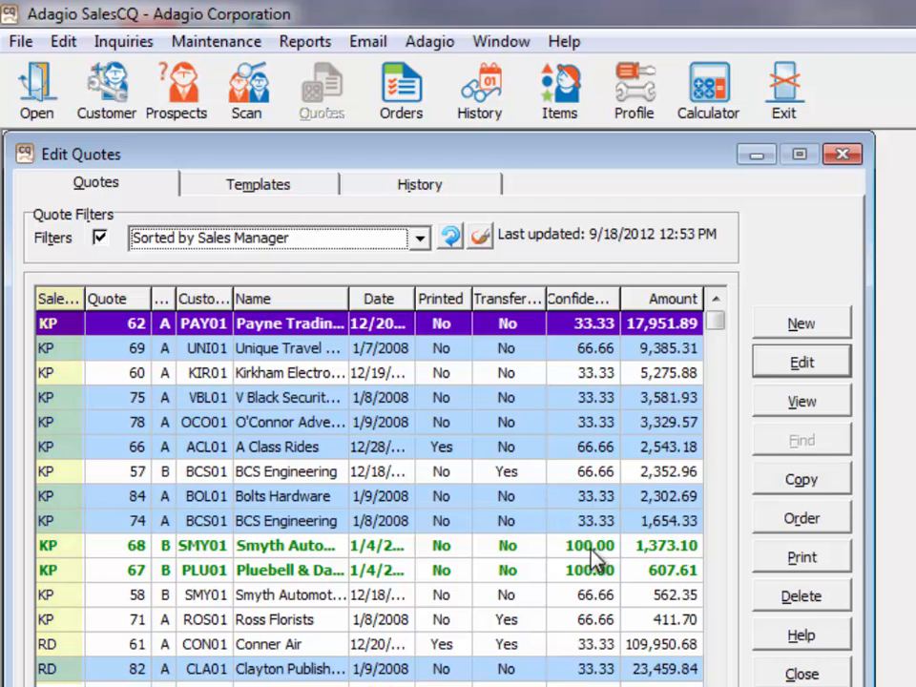
Open the customer, order and item lists to examine their filters and style colors.
left_click(118, 108)
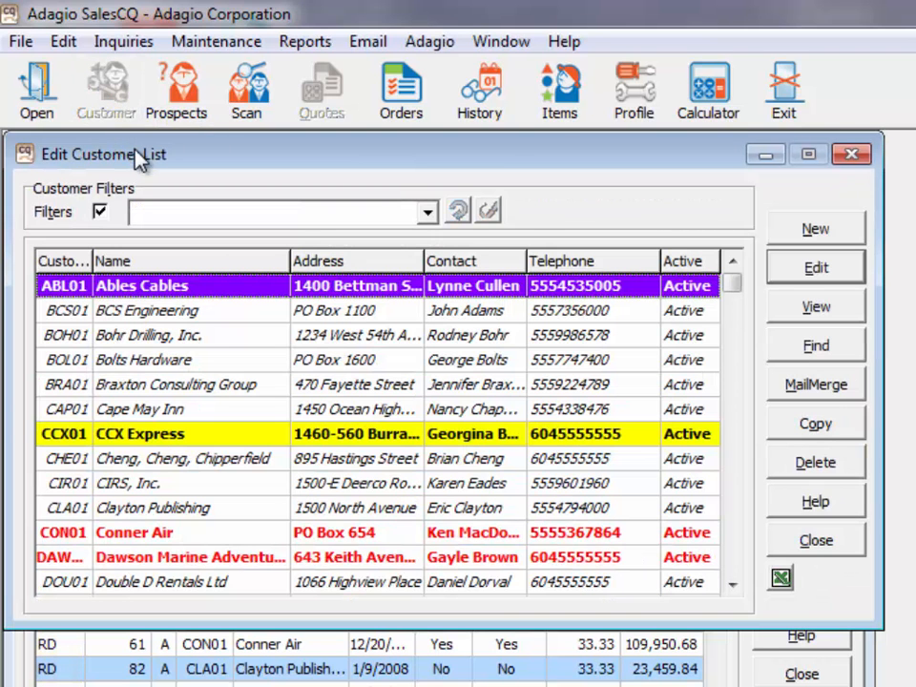
left_click(401, 90)
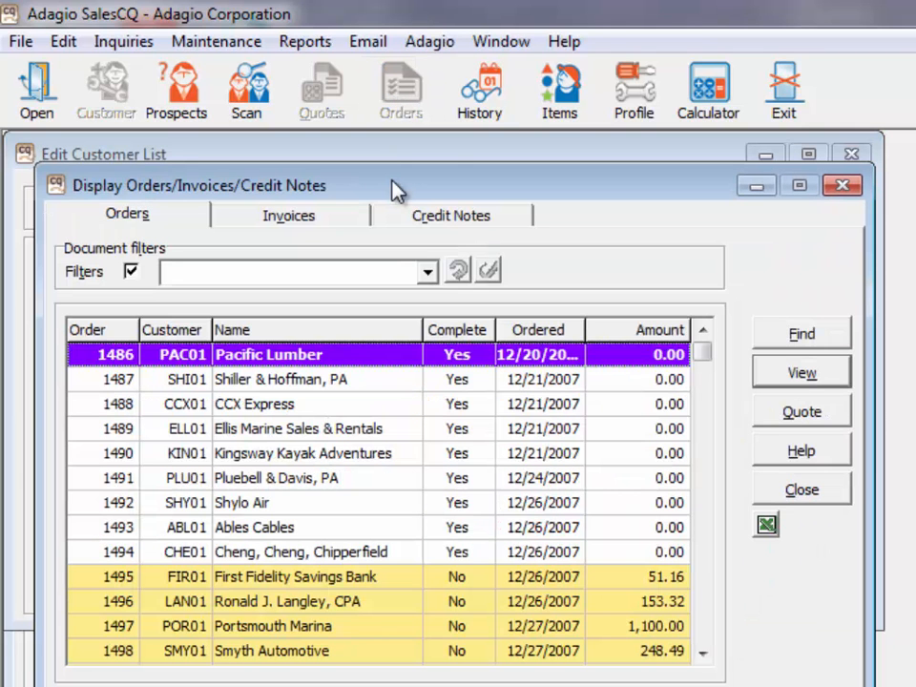
left_click(558, 86)
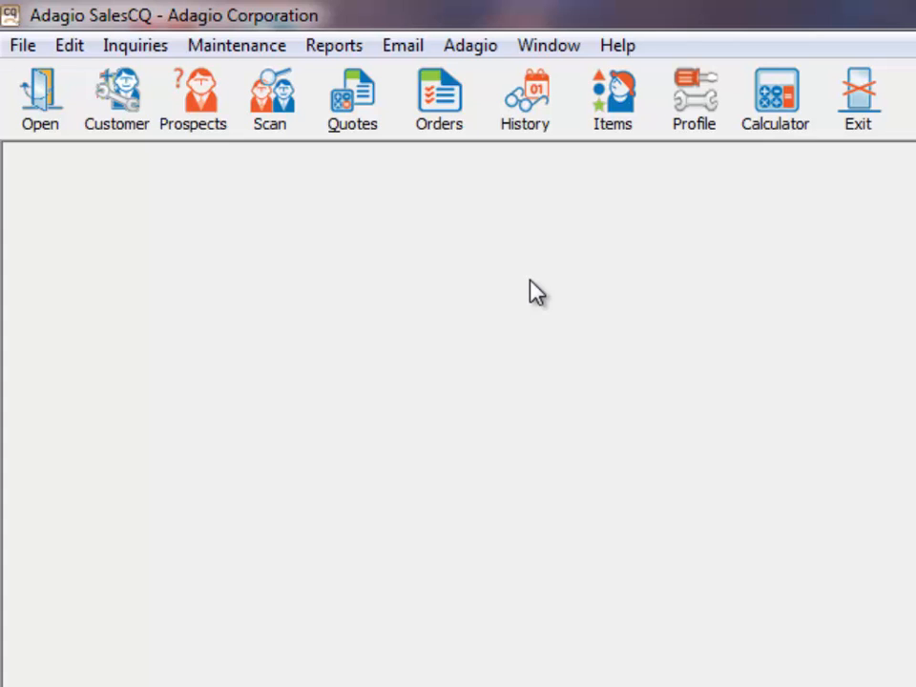
Enable Allow PDF Email in the company profile's report options and save the profile.
left_click(682, 134)
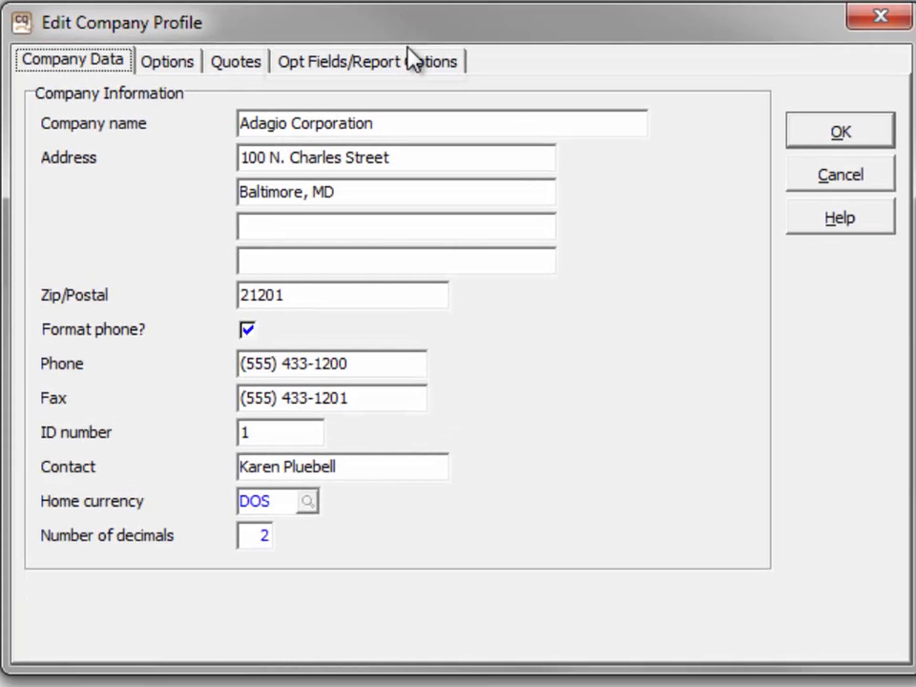
left_click(413, 76)
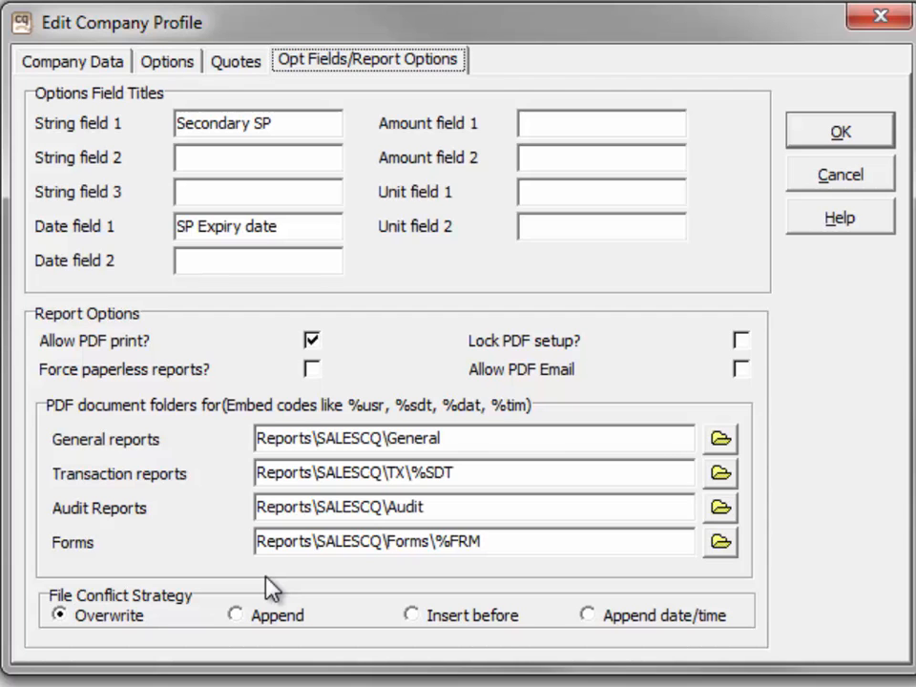
left_click(745, 341)
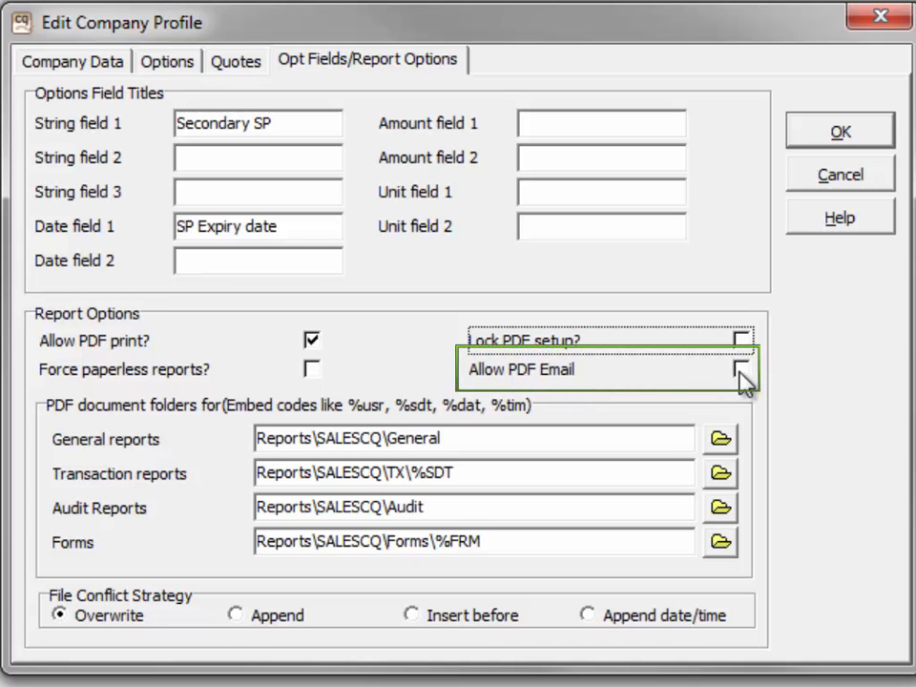
left_click(740, 369)
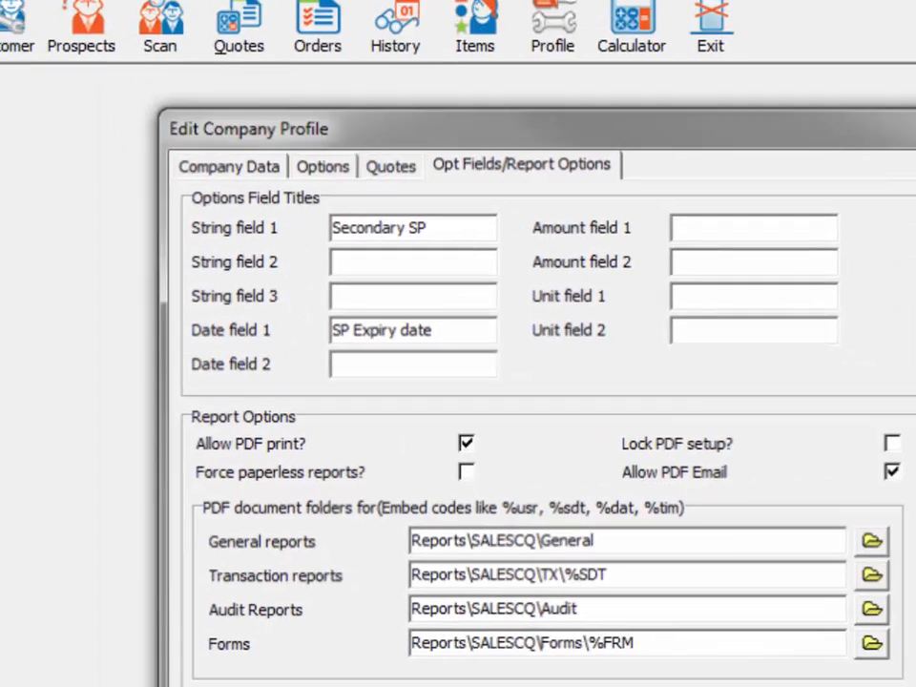
left_click(816, 139)
Enable Open PDF document and Enable Email PDF in the user preferences' report options and save them.
left_click(23, 45)
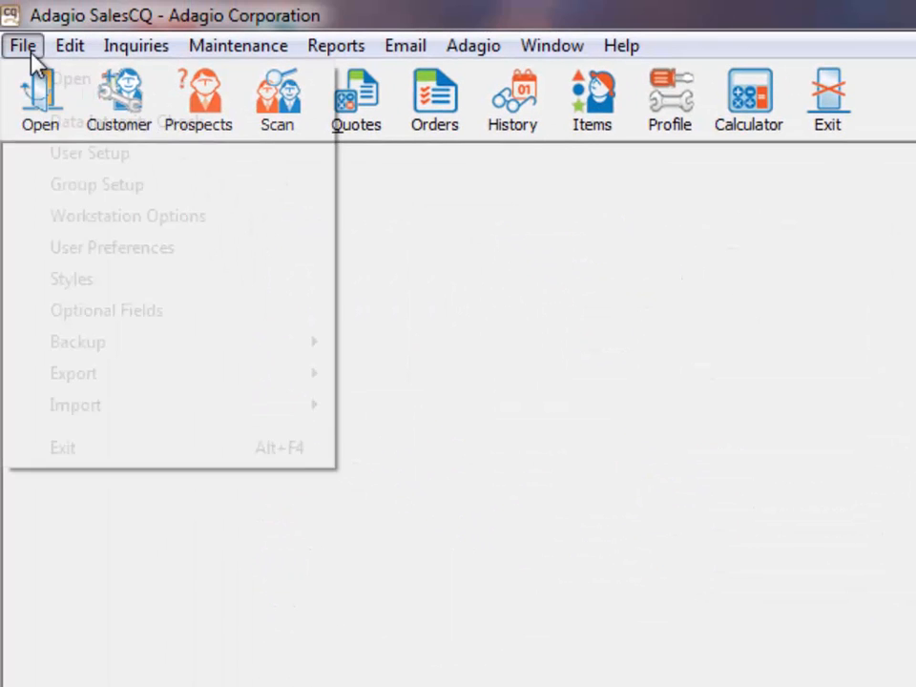
left_click(38, 256)
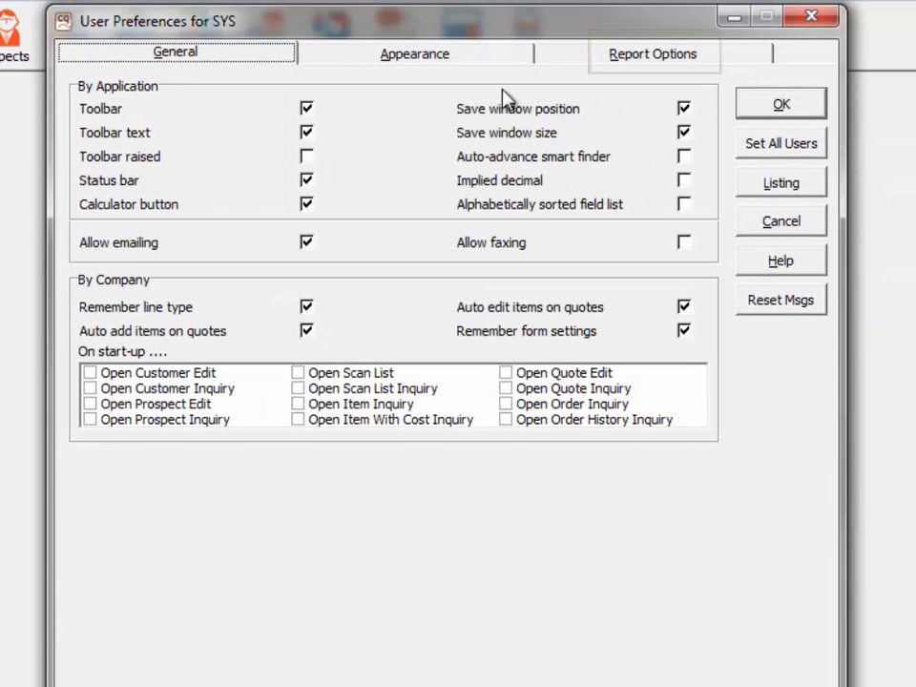
left_click(546, 63)
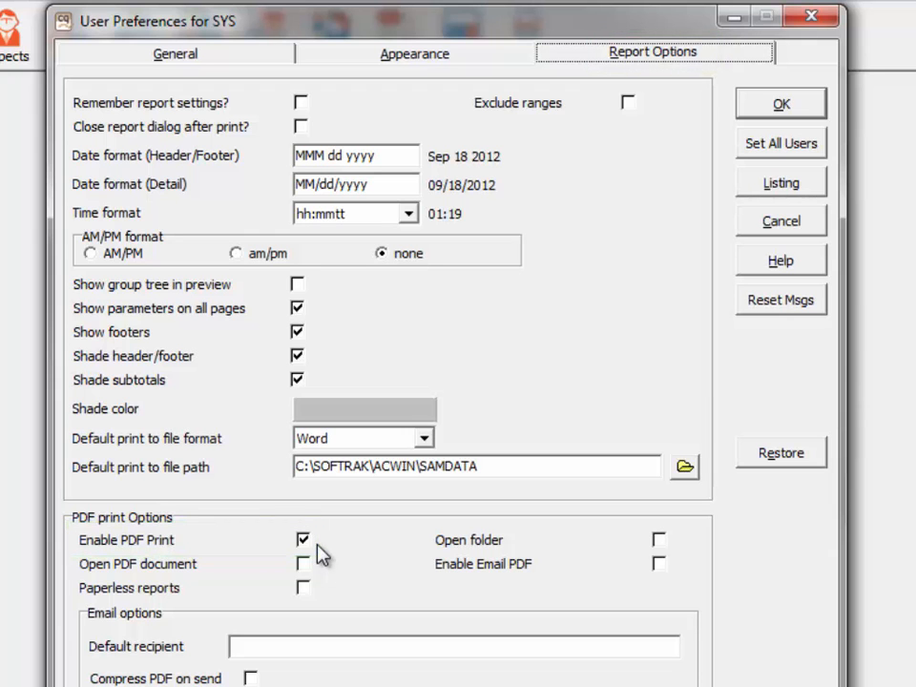
left_click(305, 565)
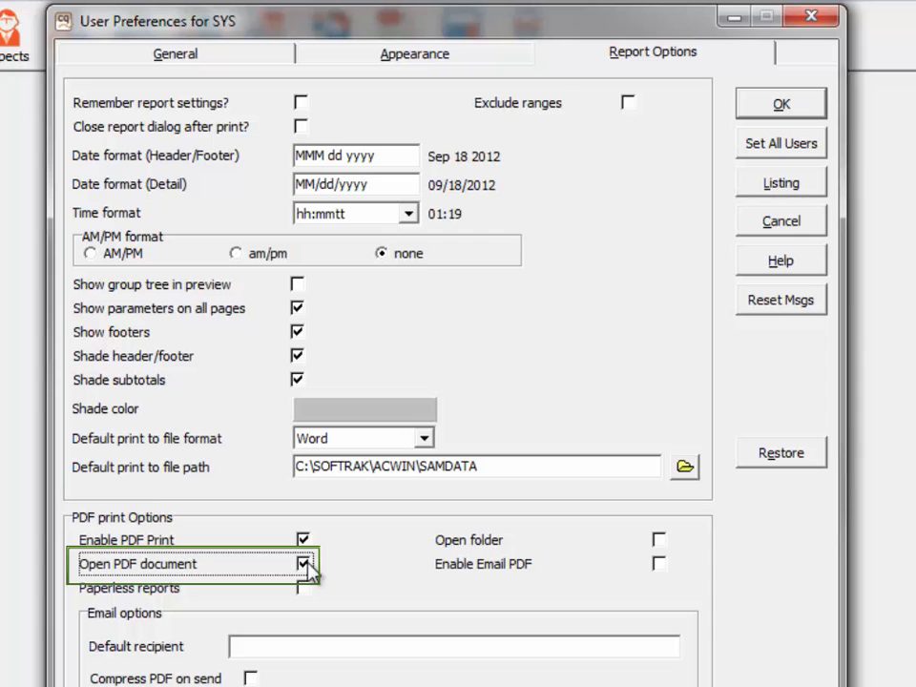
left_click(659, 565)
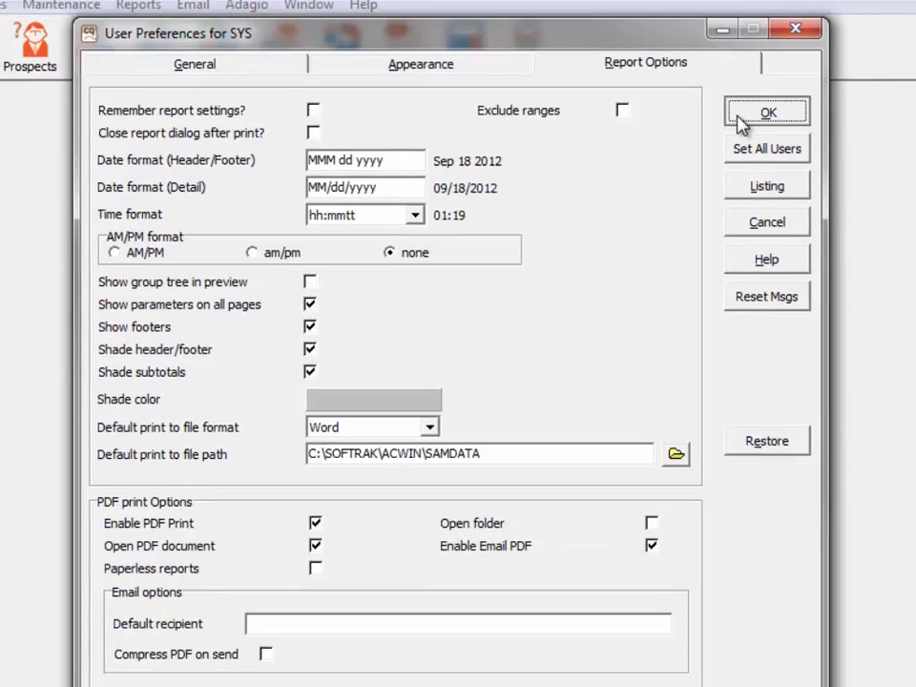
left_click(751, 111)
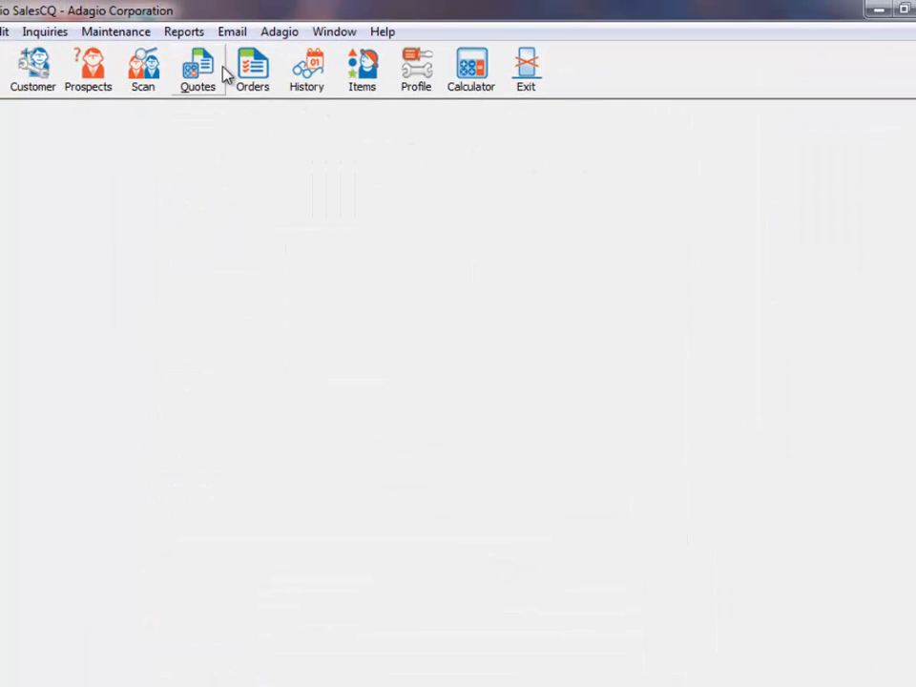
Open the Win/Loss Analysis report, print it to PDF and close the generated document.
left_click(196, 36)
mouse_move(270, 76)
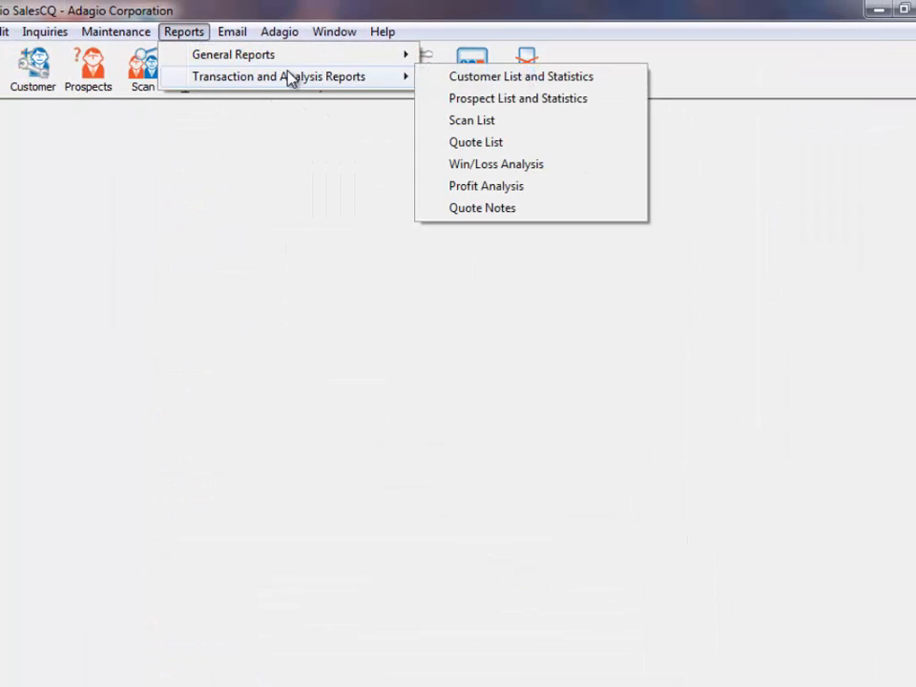
left_click(438, 166)
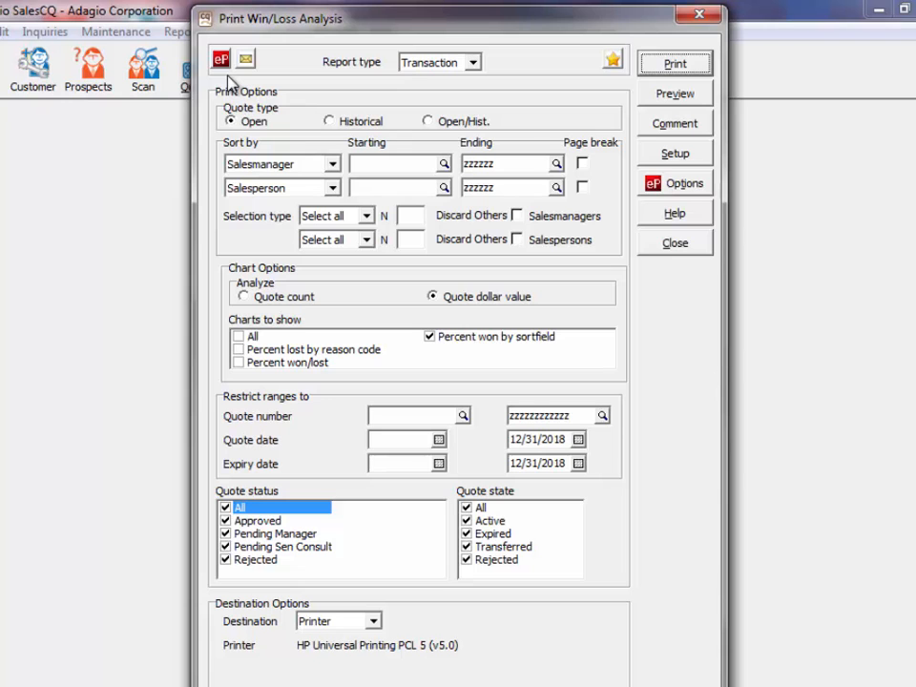
key("alt+d")
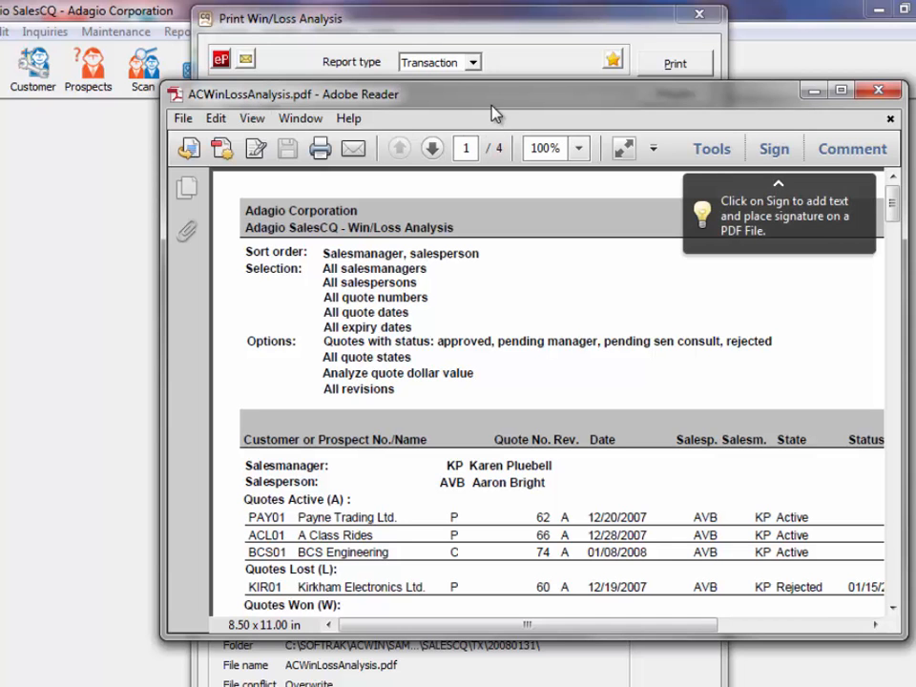
left_click(879, 90)
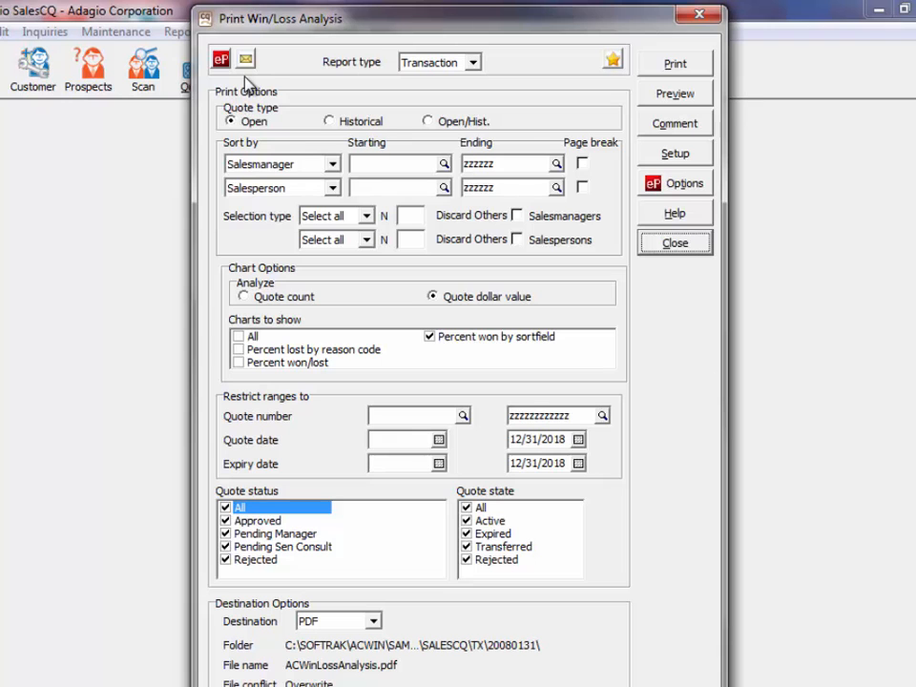
Set the Win/Loss Analysis report type to Audit, accept its PDF print options and close the report.
key("alt+e")
left_click(469, 67)
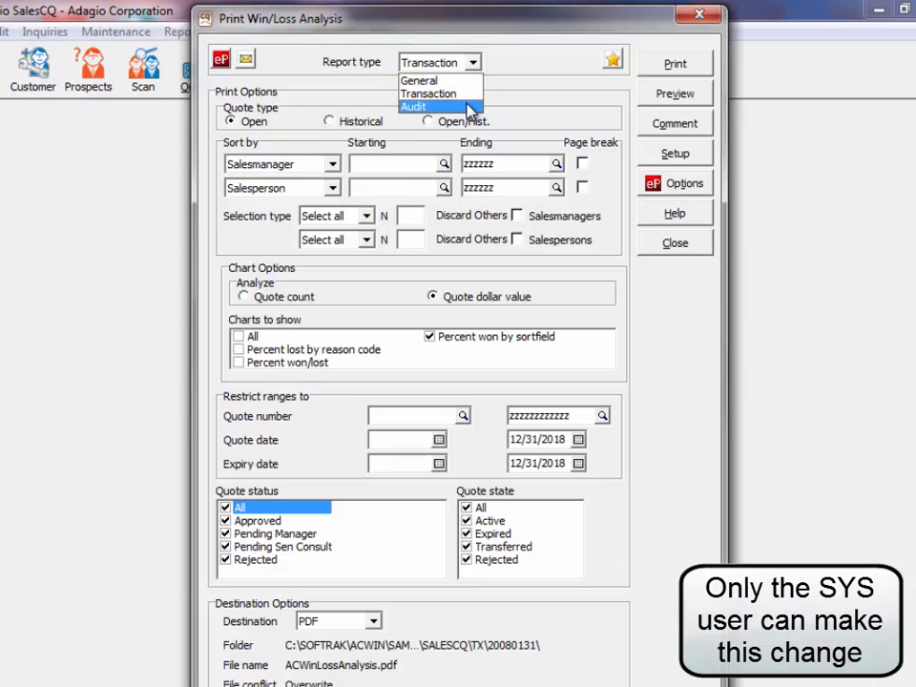
left_click(470, 108)
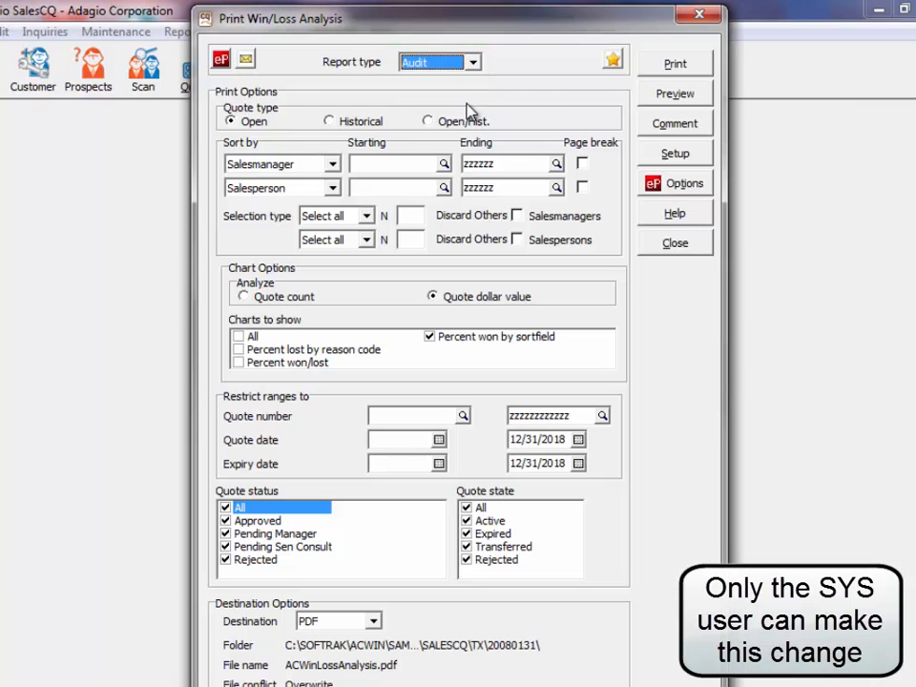
left_click(648, 185)
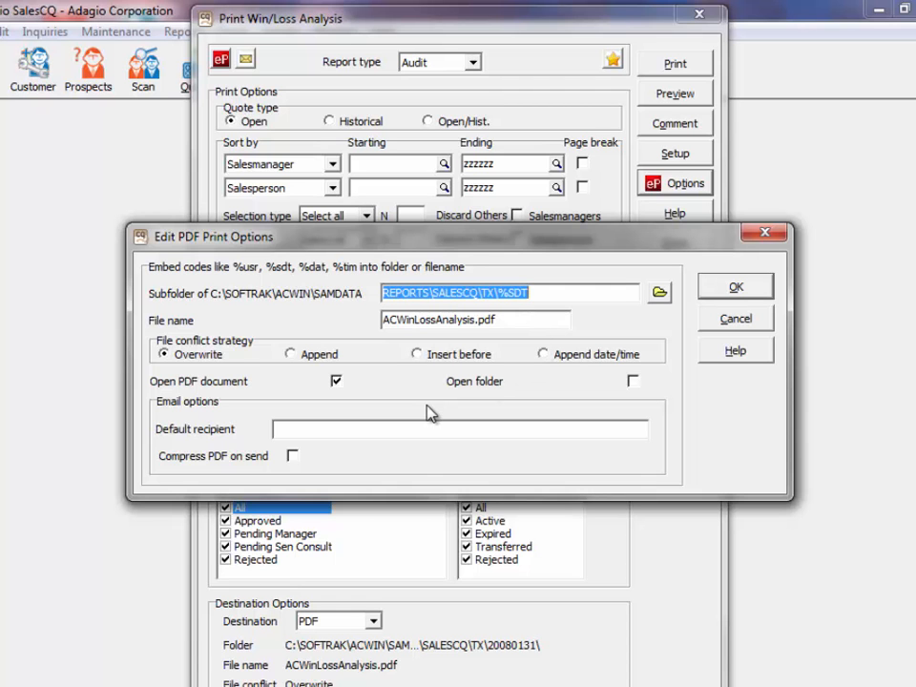
left_click(730, 288)
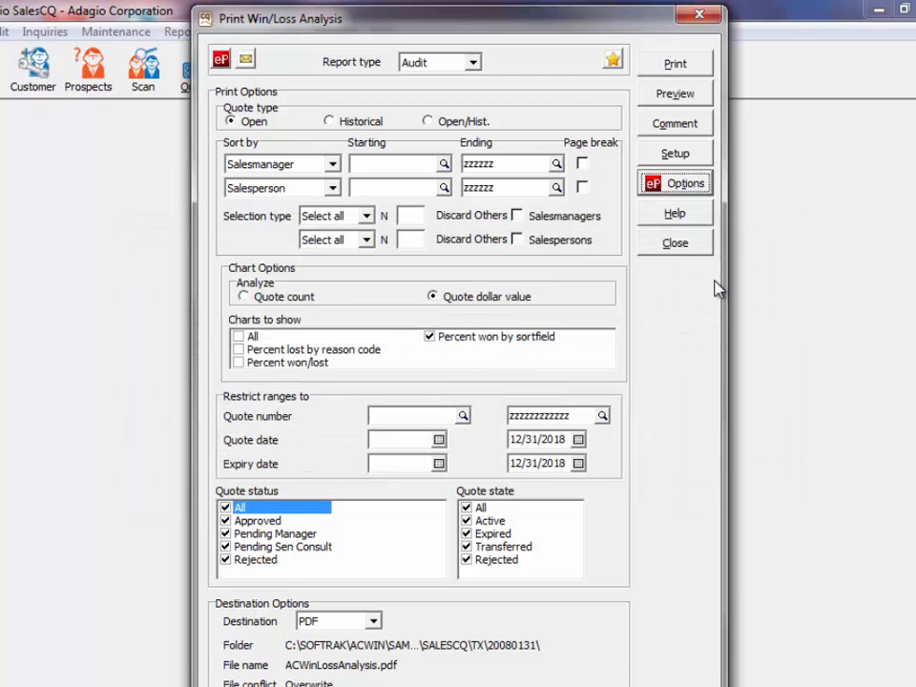
left_click(680, 246)
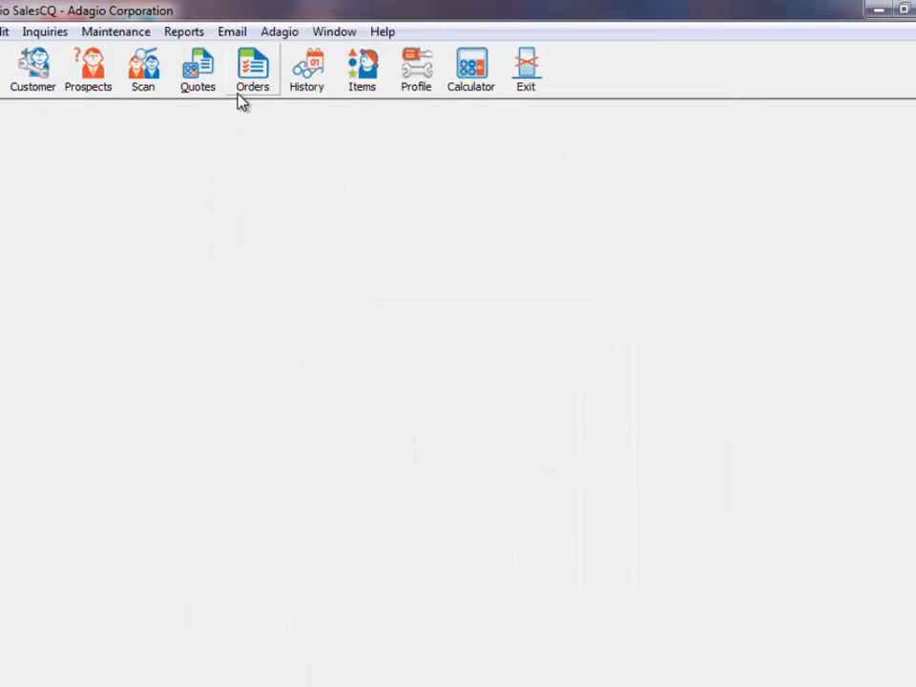
Open the Print Quote window to examine its PDF and email options, and close it without printing.
left_click(133, 33)
left_click(141, 79)
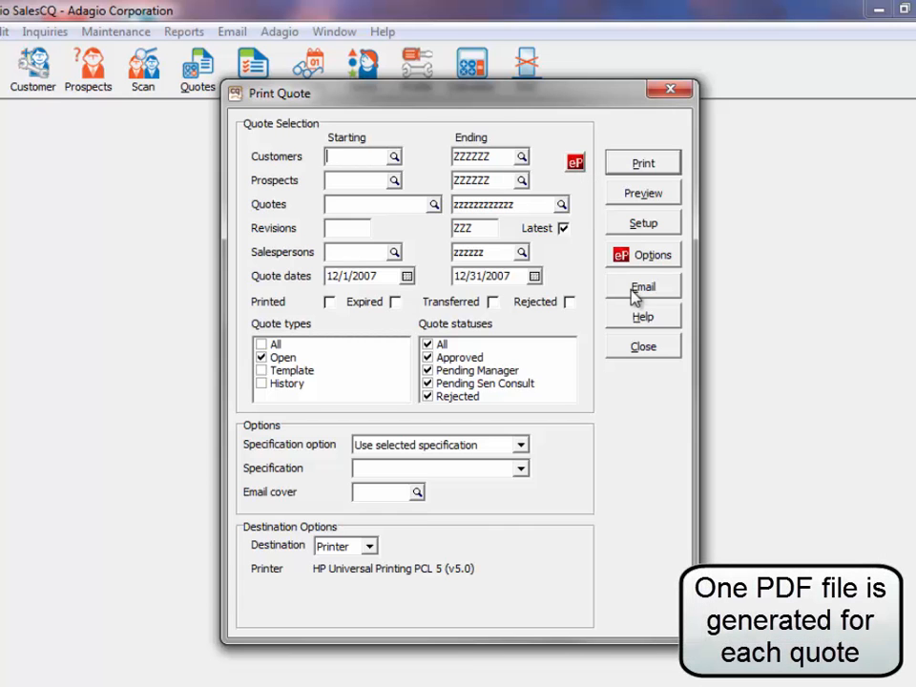
left_click(646, 345)
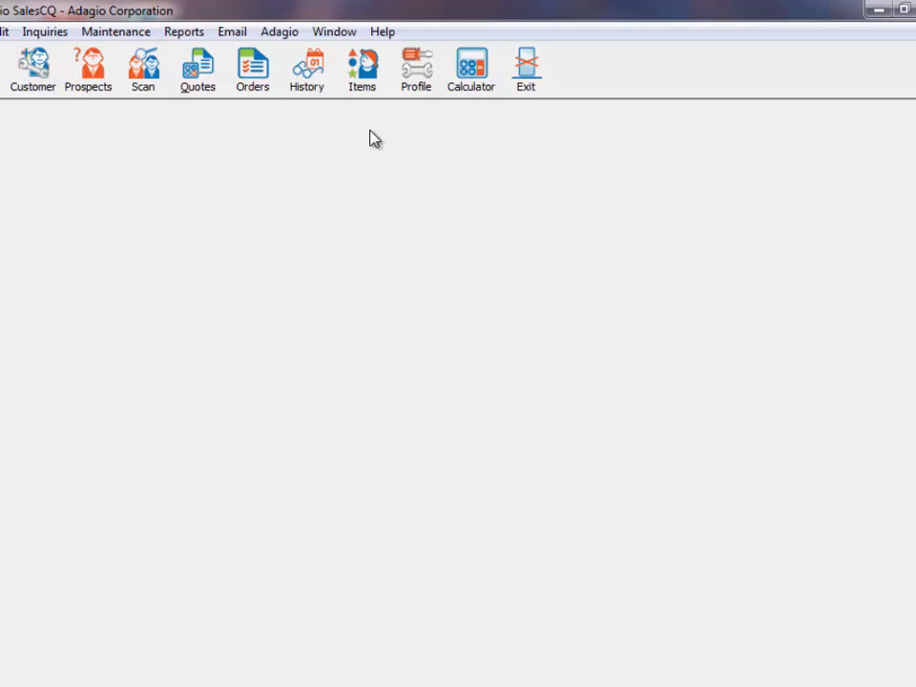
Enable Archive PDF customer/prospect copy in the company profile's general options and save the profile.
left_click(424, 90)
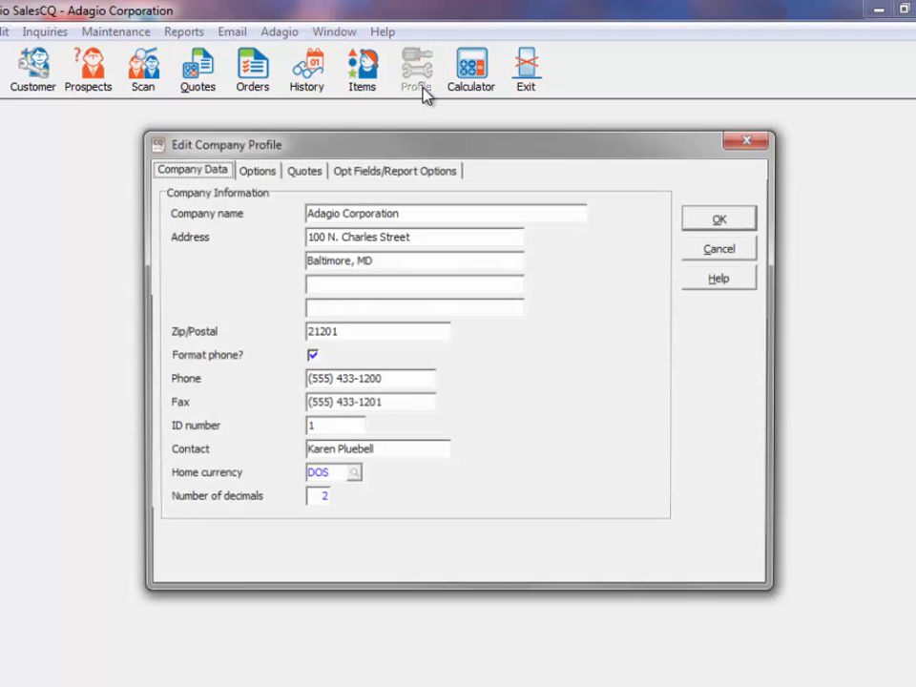
left_click(268, 178)
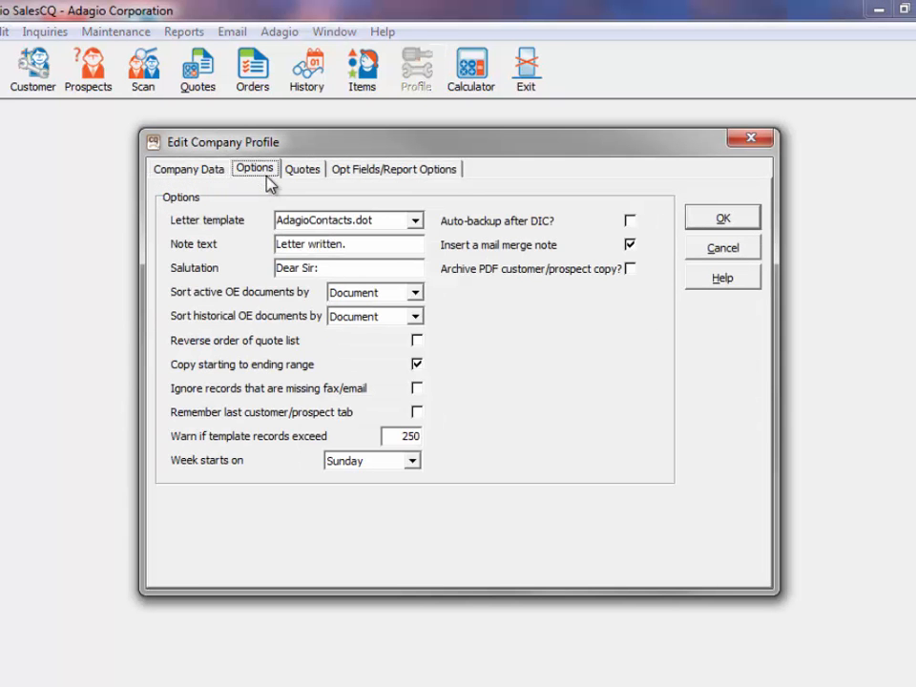
left_click(631, 270)
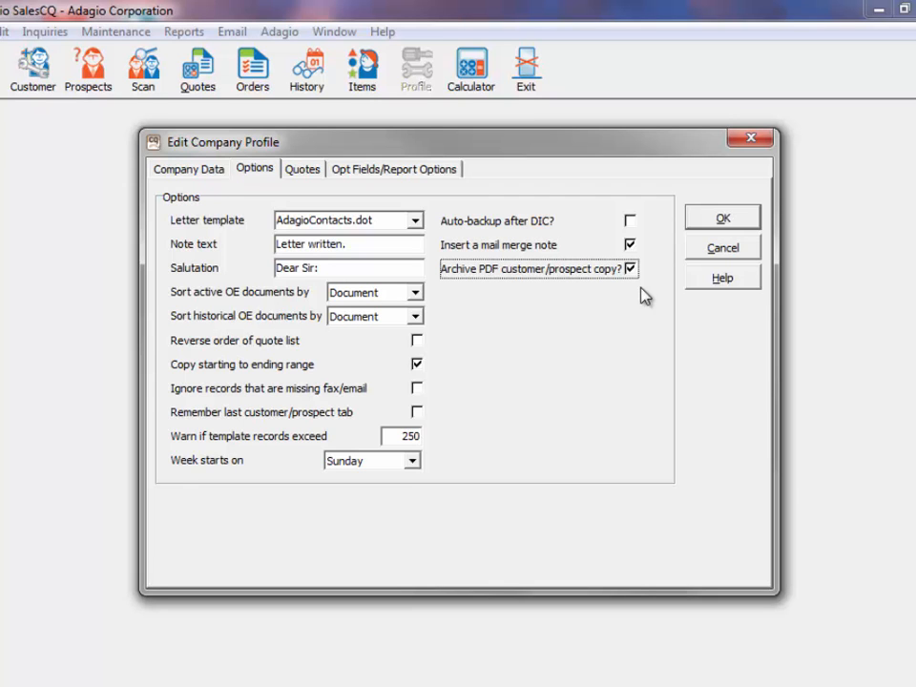
left_click(711, 227)
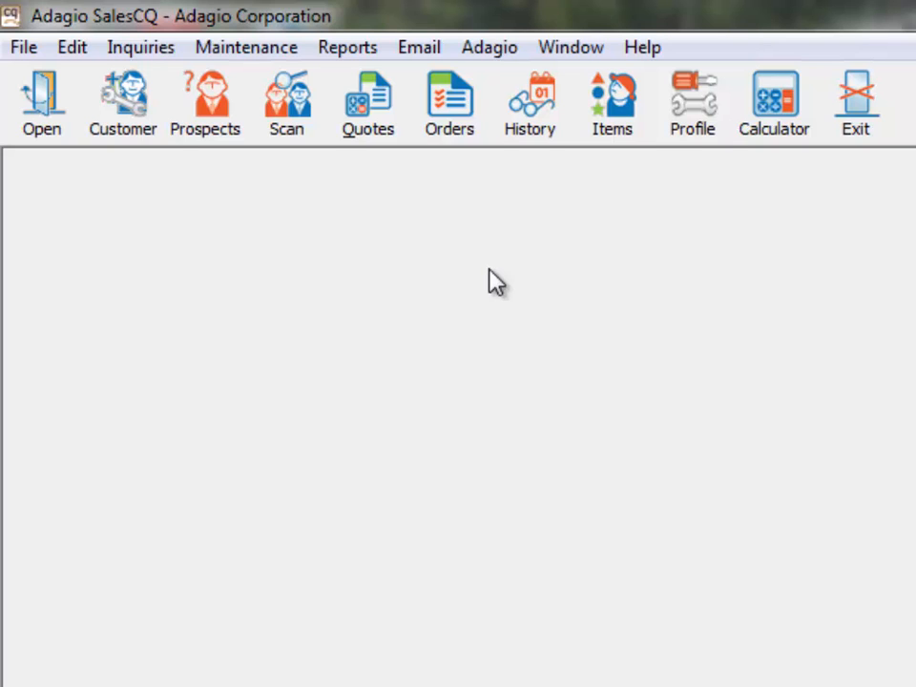
Set Cost to use to Cost used in costing in the company profile's quote options and save the profile.
left_click(683, 138)
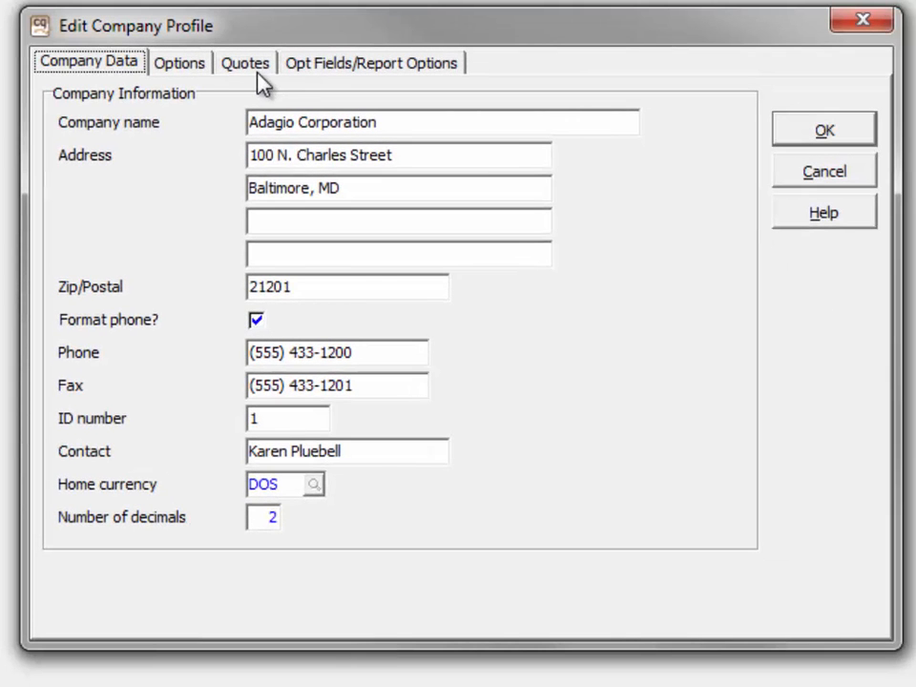
left_click(256, 67)
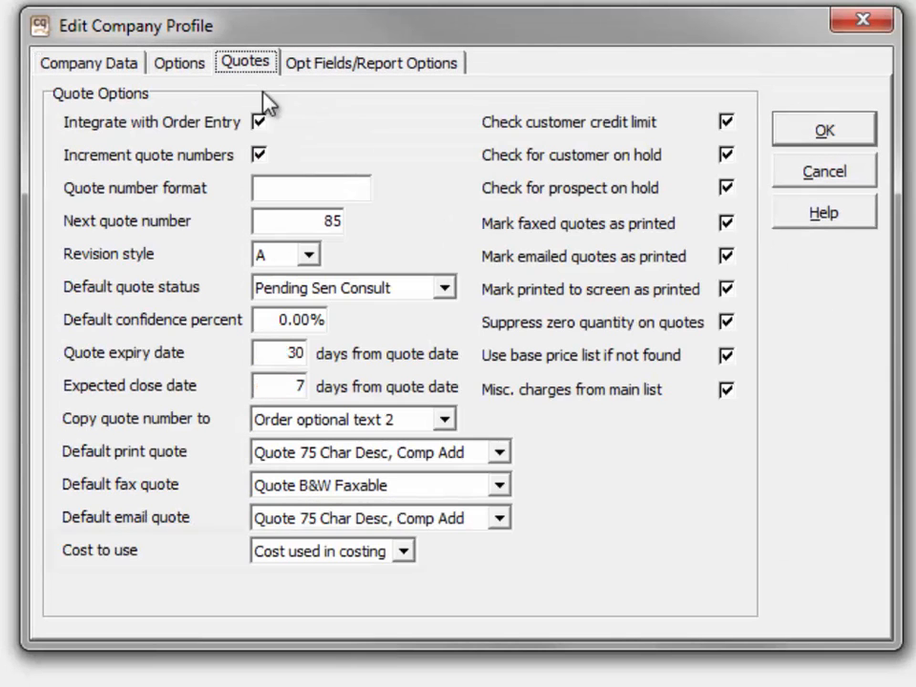
left_click(402, 553)
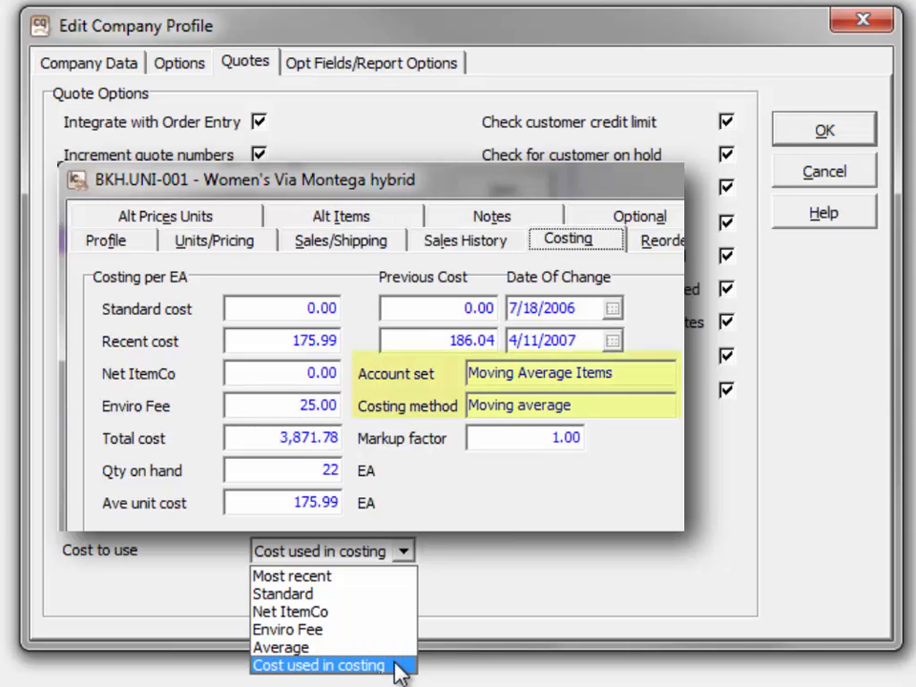
left_click(399, 666)
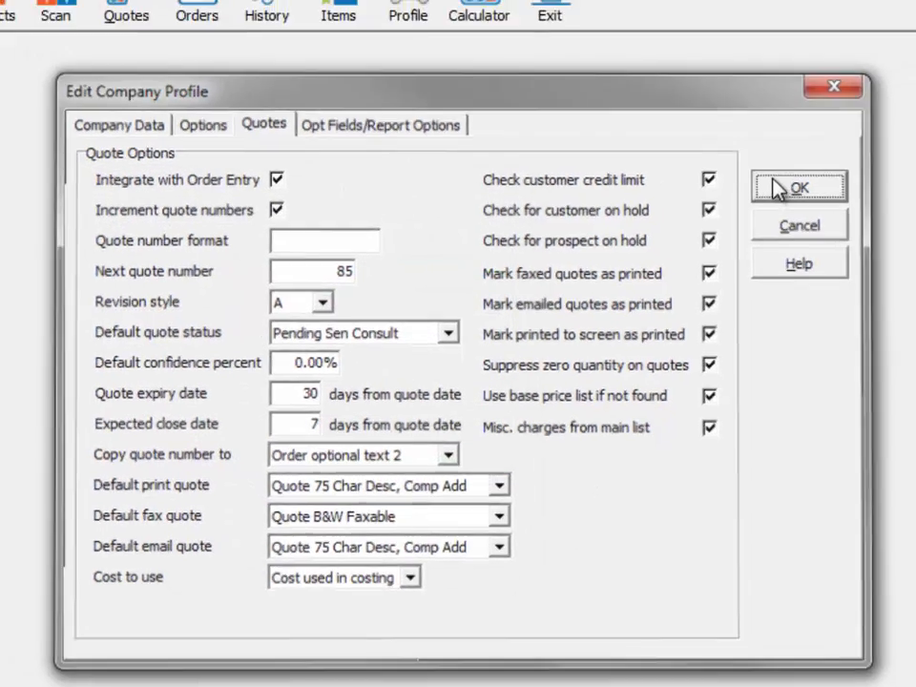
left_click(797, 136)
Open quote 70-B for Regency Security Ltd and examine the unit cost and margin of its first two detail lines.
left_click(159, 112)
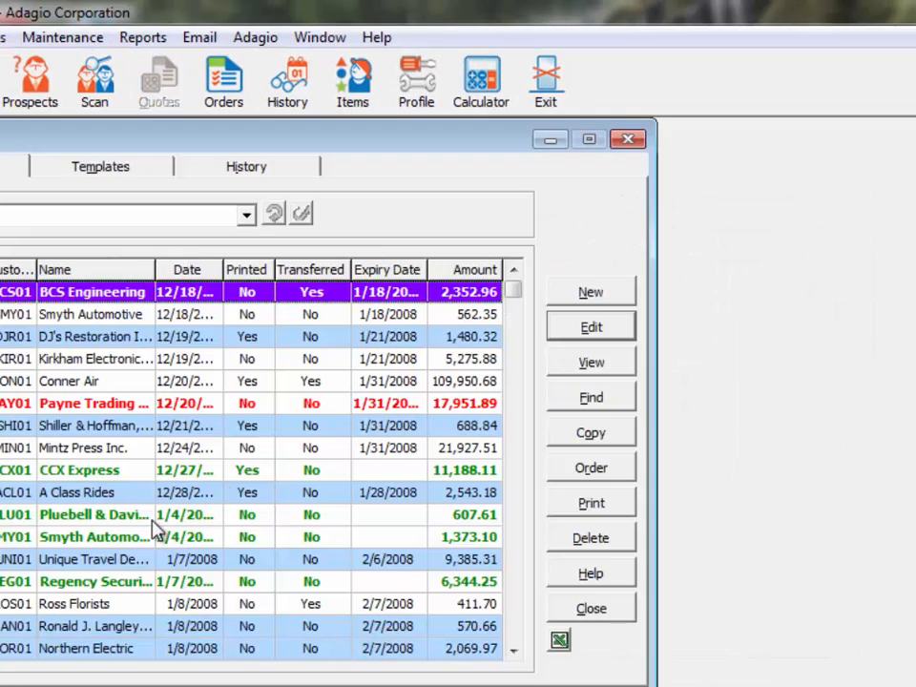
double_click(152, 592)
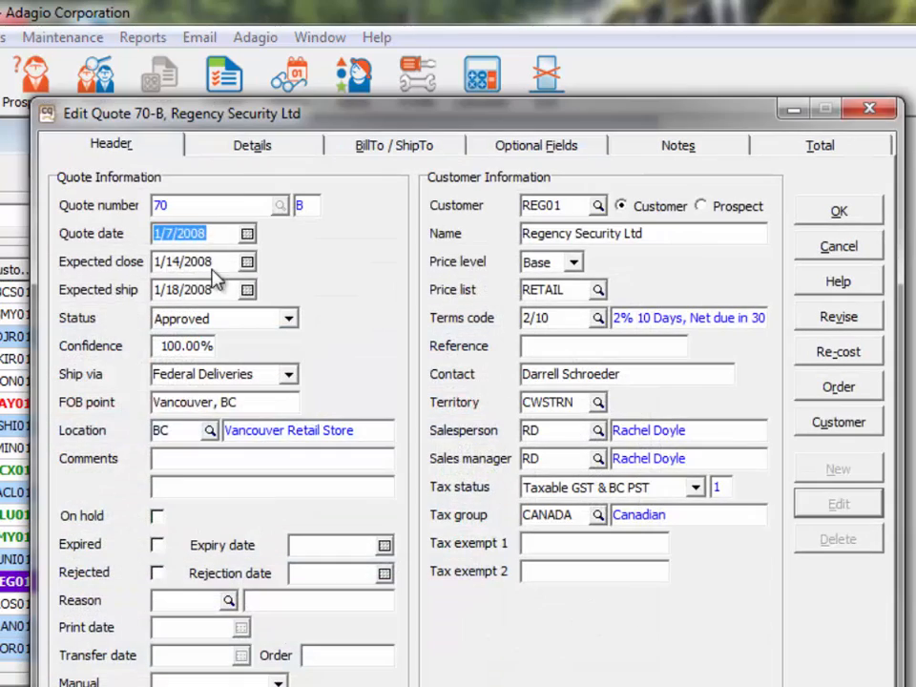
left_click(230, 153)
double_click(218, 227)
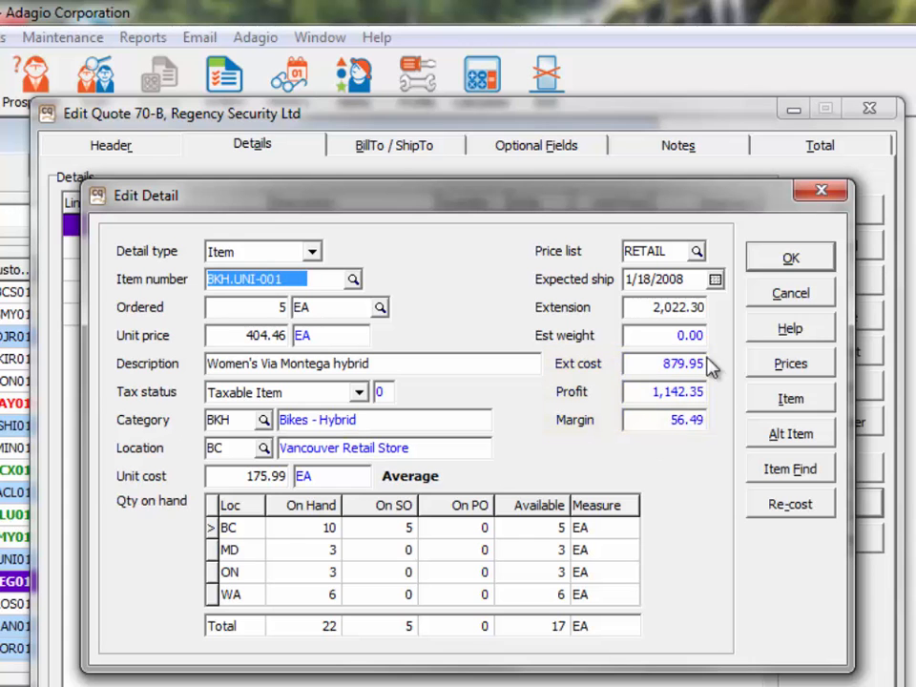
left_click(770, 259)
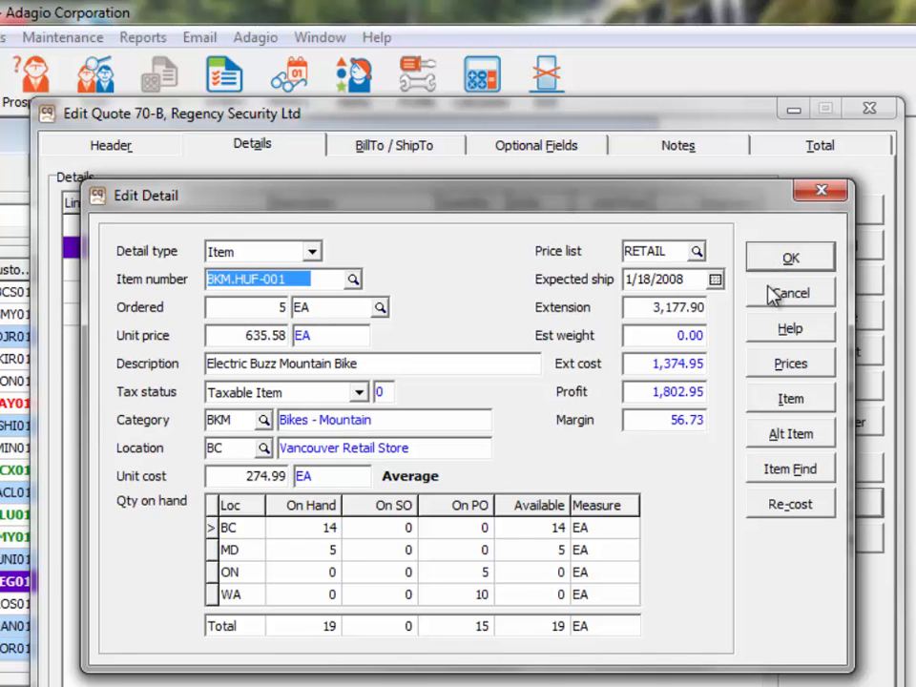
left_click(769, 290)
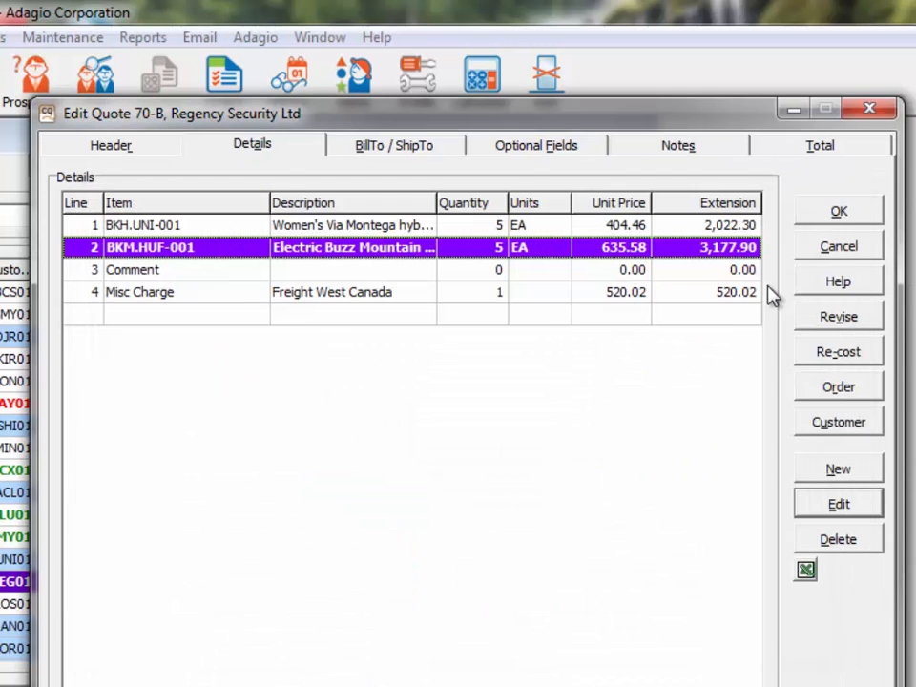
Start a new quote detail line for item GLC.CAL-002, Callaway Steelhead Plus, with an ordered quantity of 2.
double_click(706, 314)
left_click(353, 278)
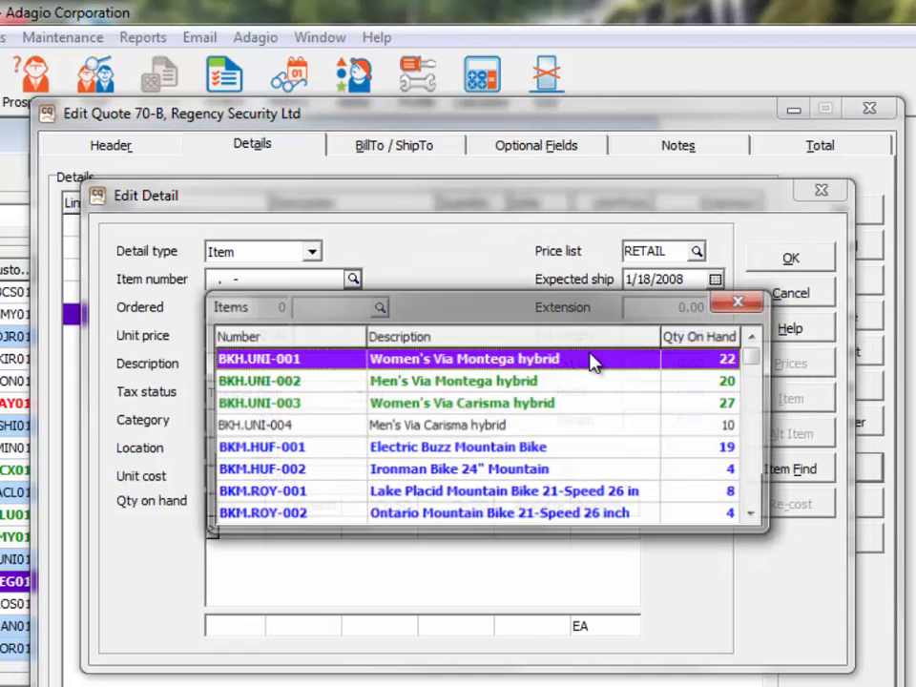
scroll(754, 367, "down", 3)
scroll(754, 368, "down", 10)
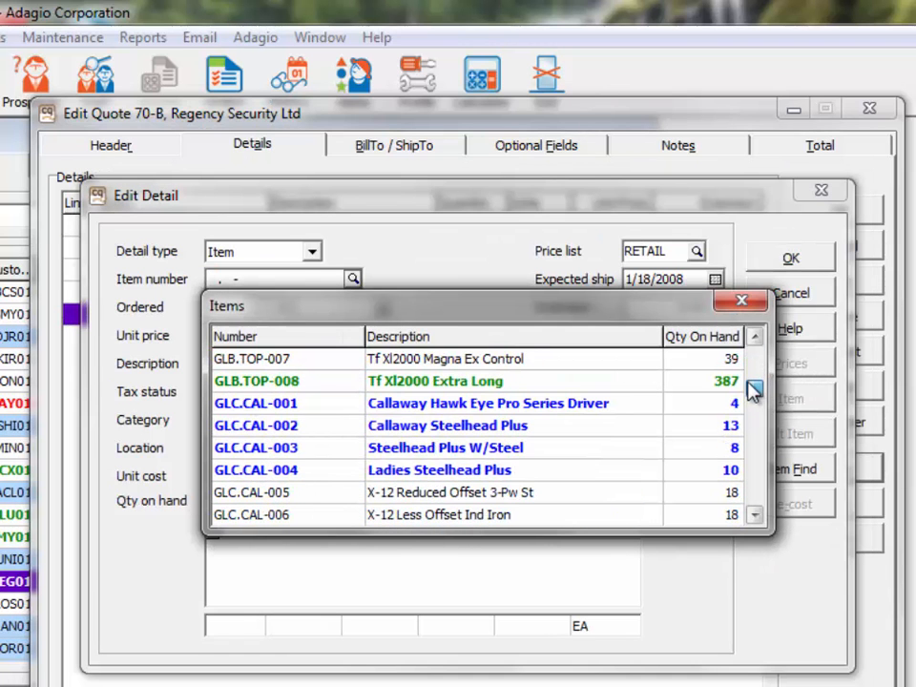
left_click(410, 427)
double_click(410, 429)
left_click_drag(269, 312, 328, 314)
type("2")
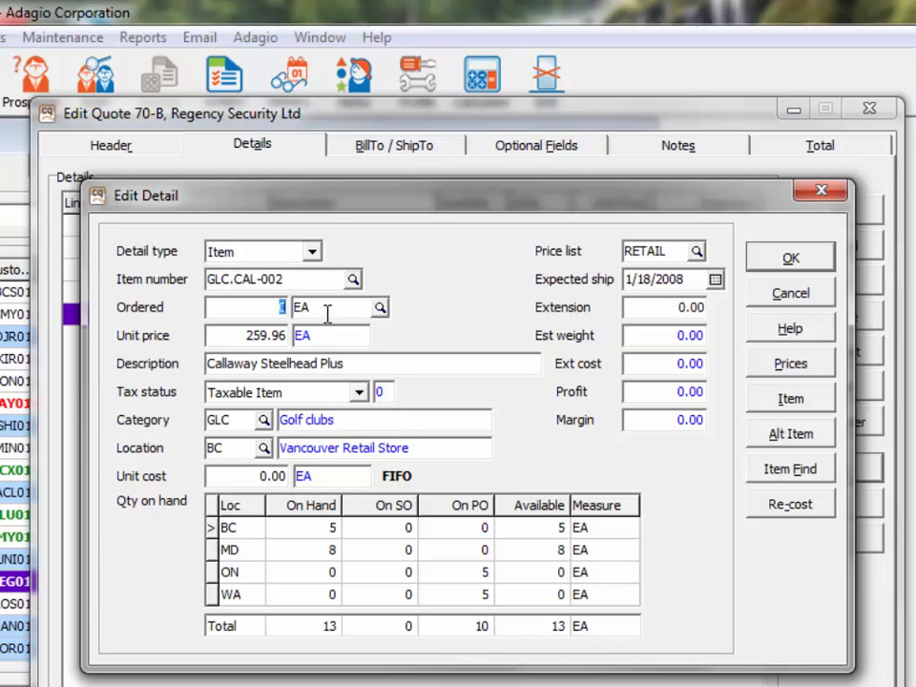
key("Tab")
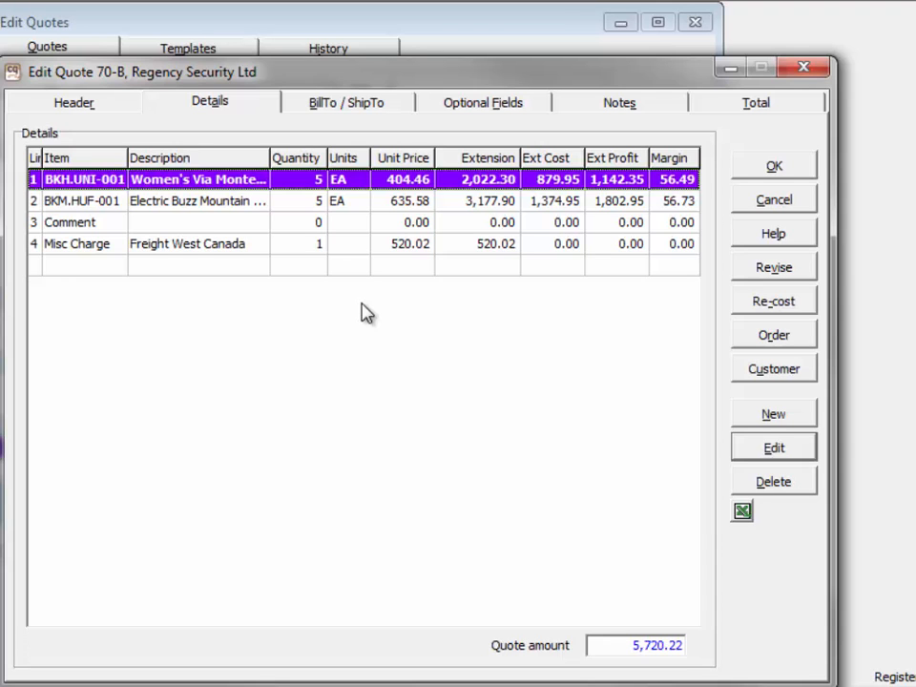
Open the quote's BKH.UNI-001 line and compare its unit cost with the item's costing data.
double_click(281, 183)
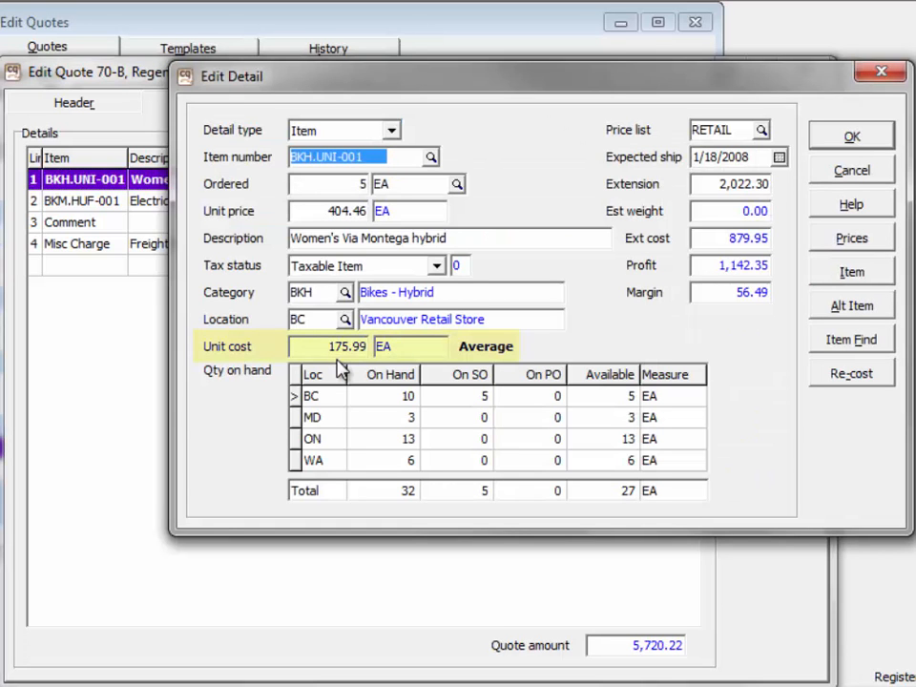
left_click(819, 282)
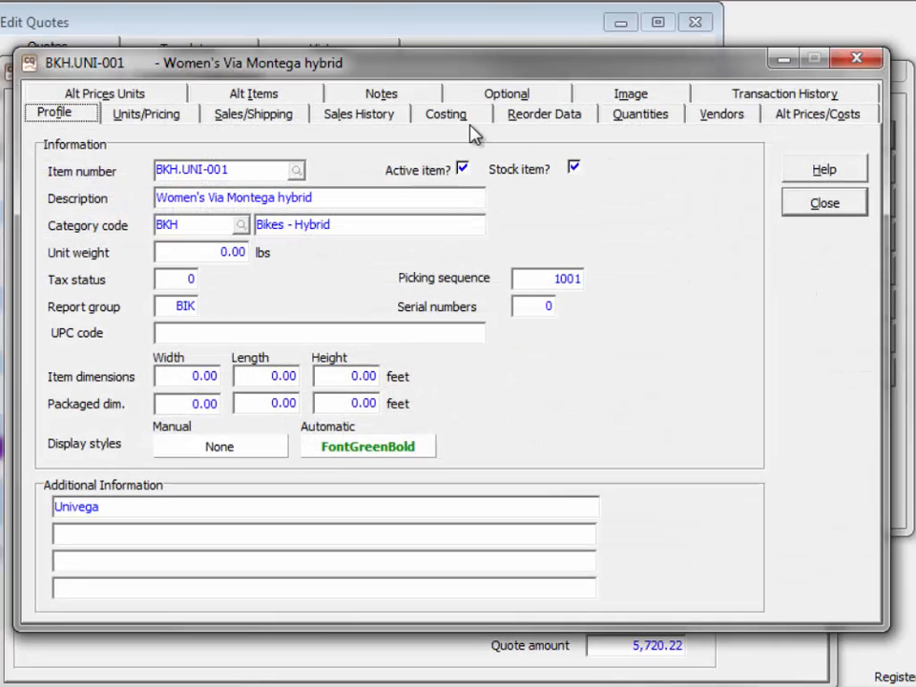
left_click(467, 118)
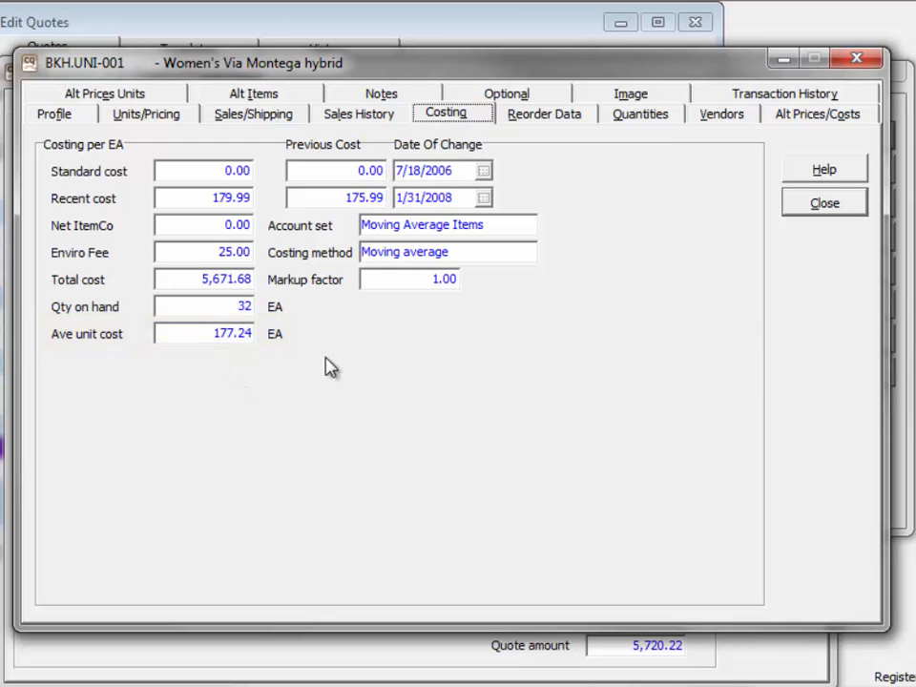
left_click(801, 205)
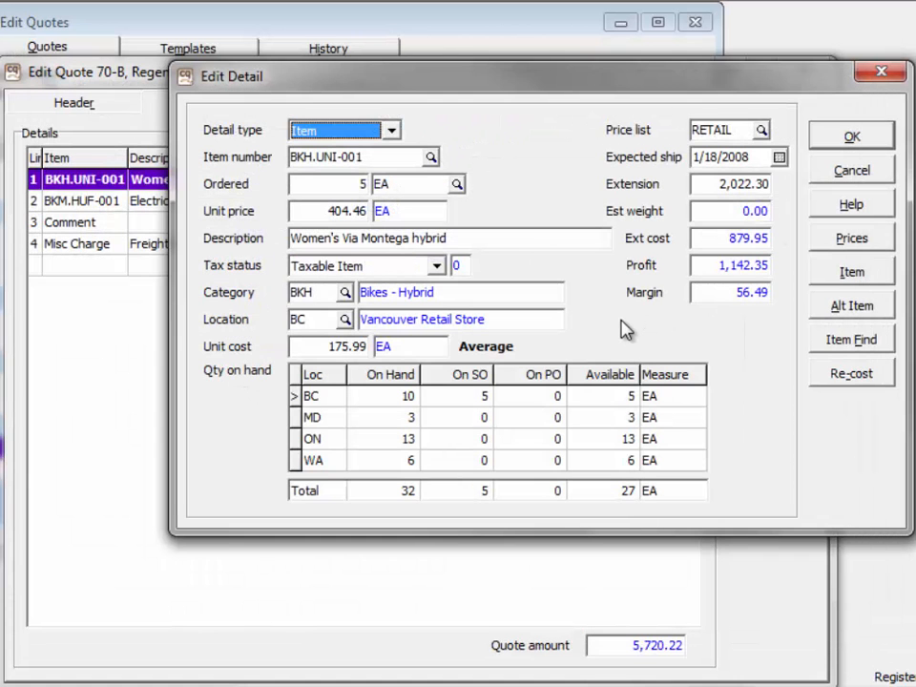
Re-cost the BKH.UNI-001 line with the current item cost, save it, and re-cost the whole quote with current item costs.
left_click(827, 391)
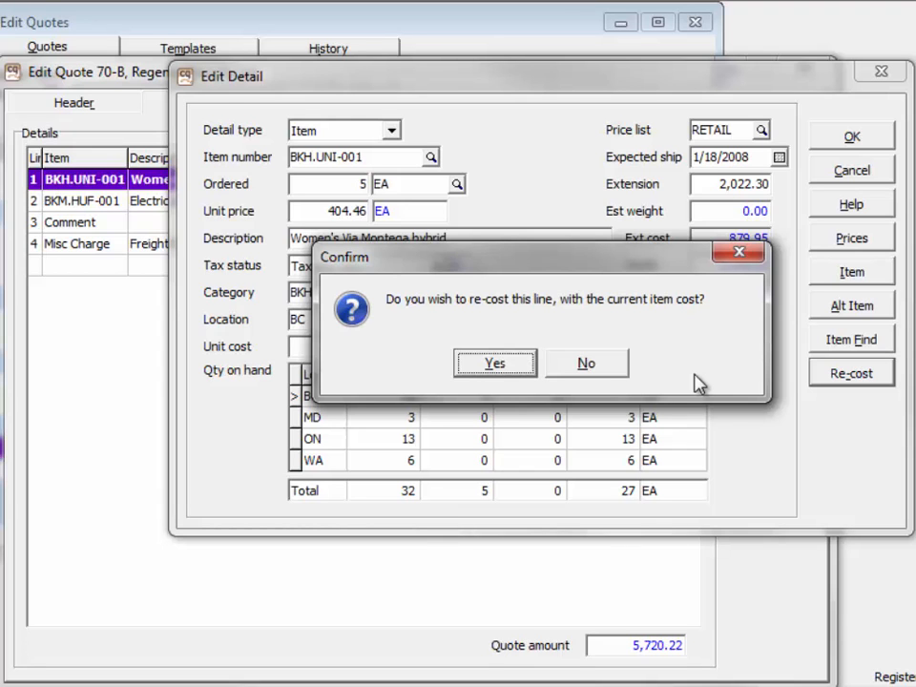
left_click(516, 375)
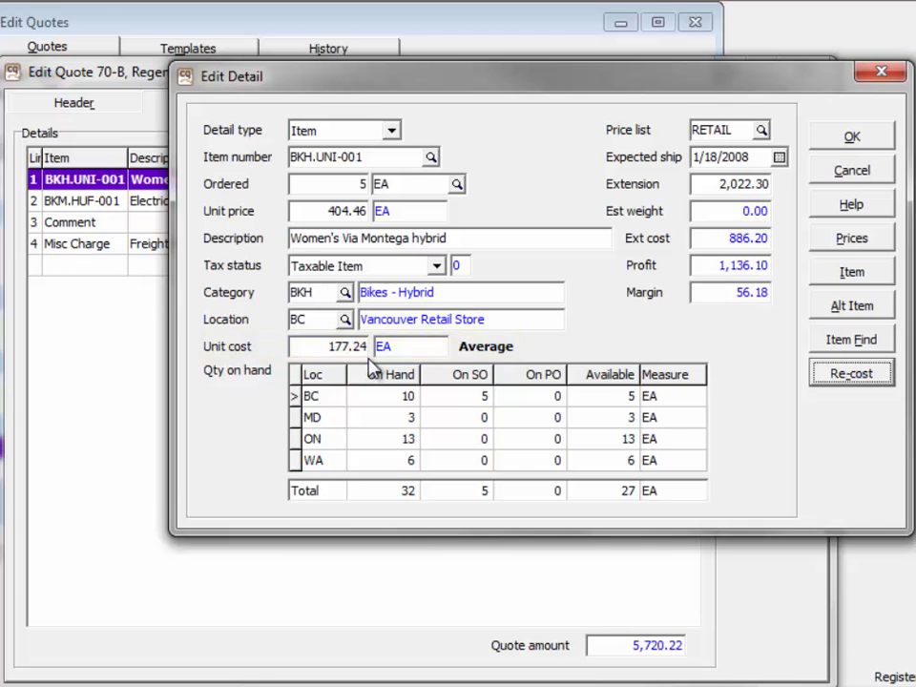
left_click(817, 145)
left_click(829, 179)
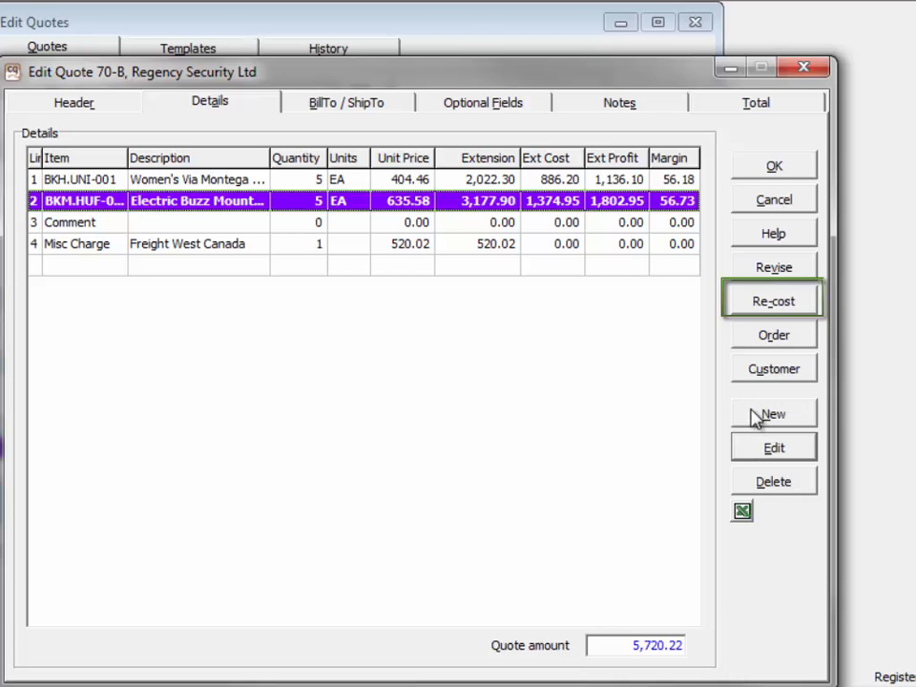
left_click(750, 311)
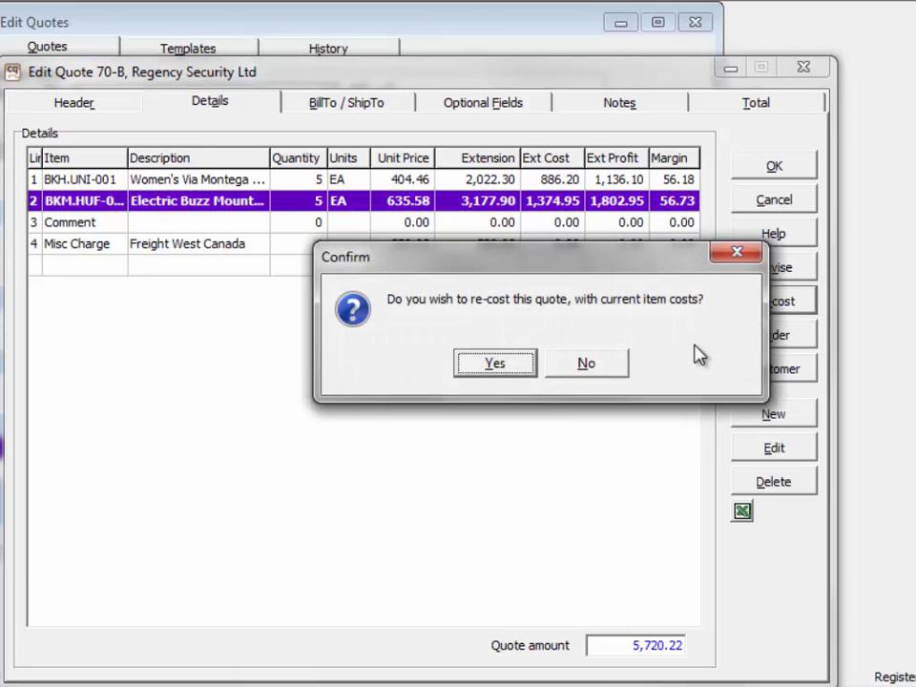
left_click(530, 375)
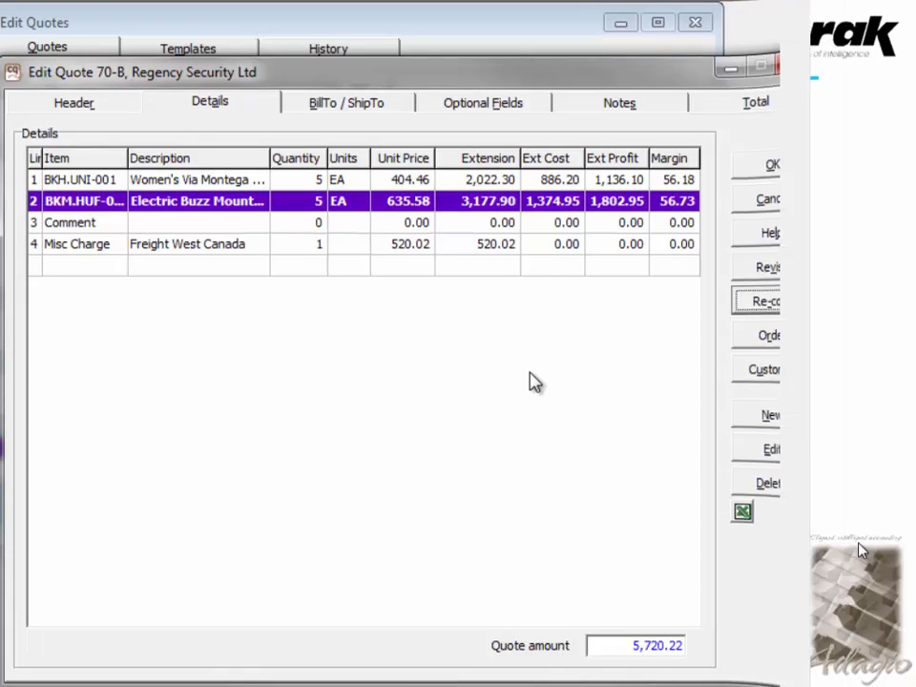